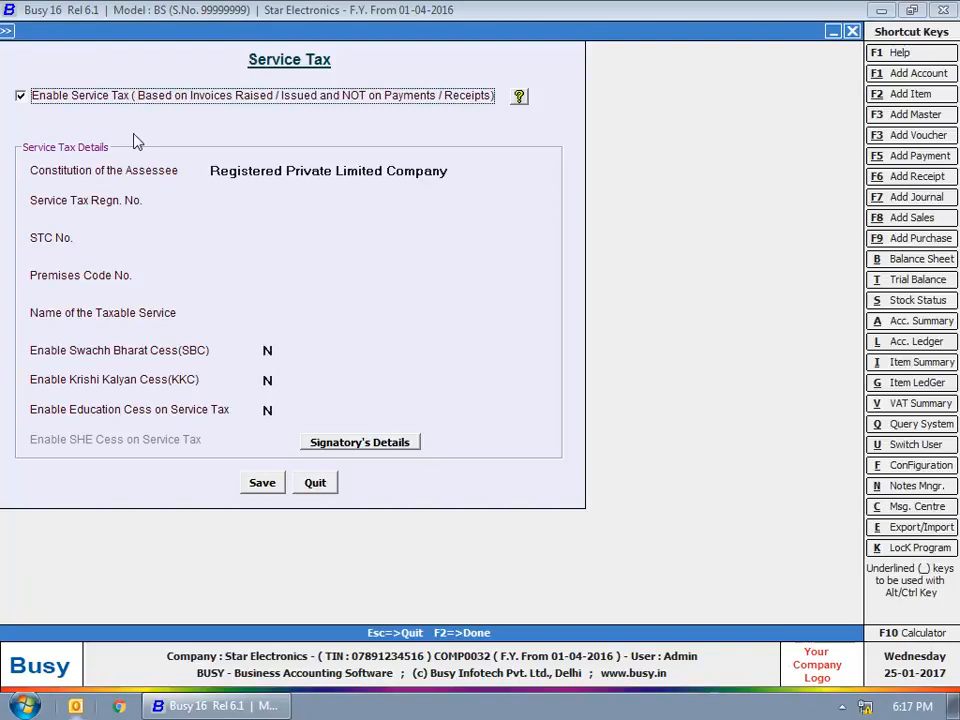
Enter the service tax registration number and enable SBC and KKC at 0.50% each.
{"action": "left_click", "coordinate": [252, 203]}
{"action": "type", "text": "st23456"}
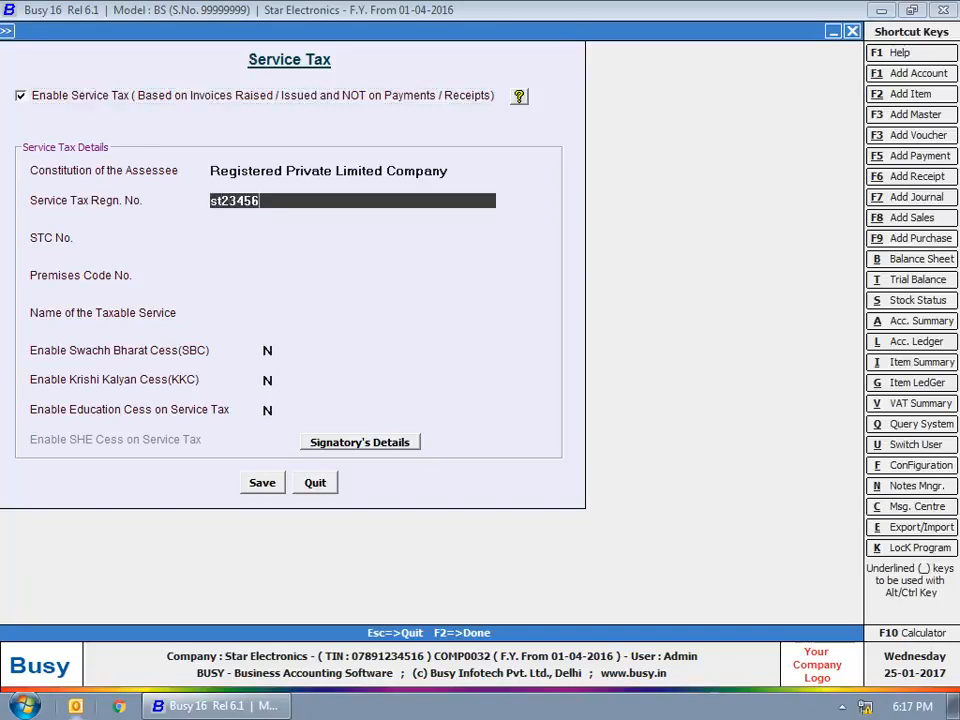
{"action": "key", "text": "Return"}
{"action": "key", "text": "Return"}
{"action": "key", "text": "Return"}
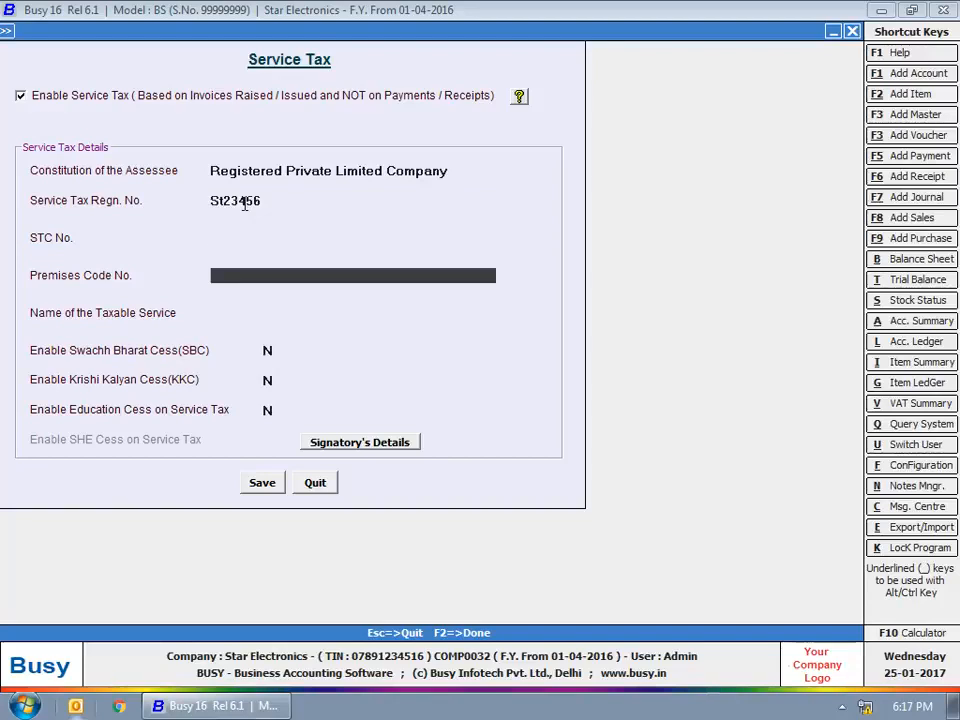
{"action": "key", "text": "Return"}
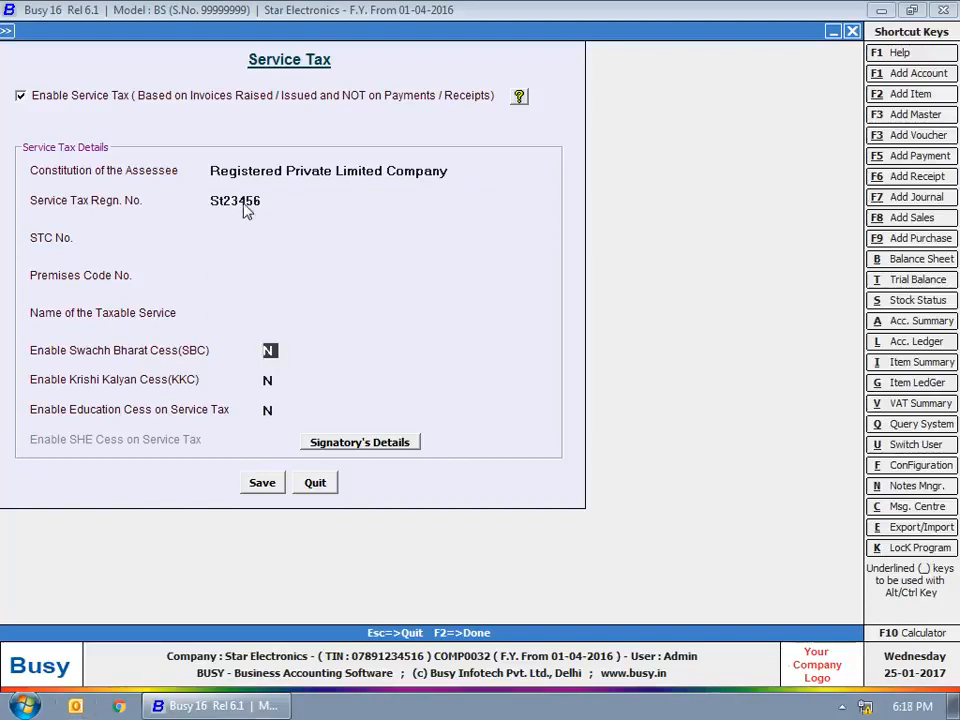
{"action": "type", "text": "y"}
{"action": "key", "text": "Return"}
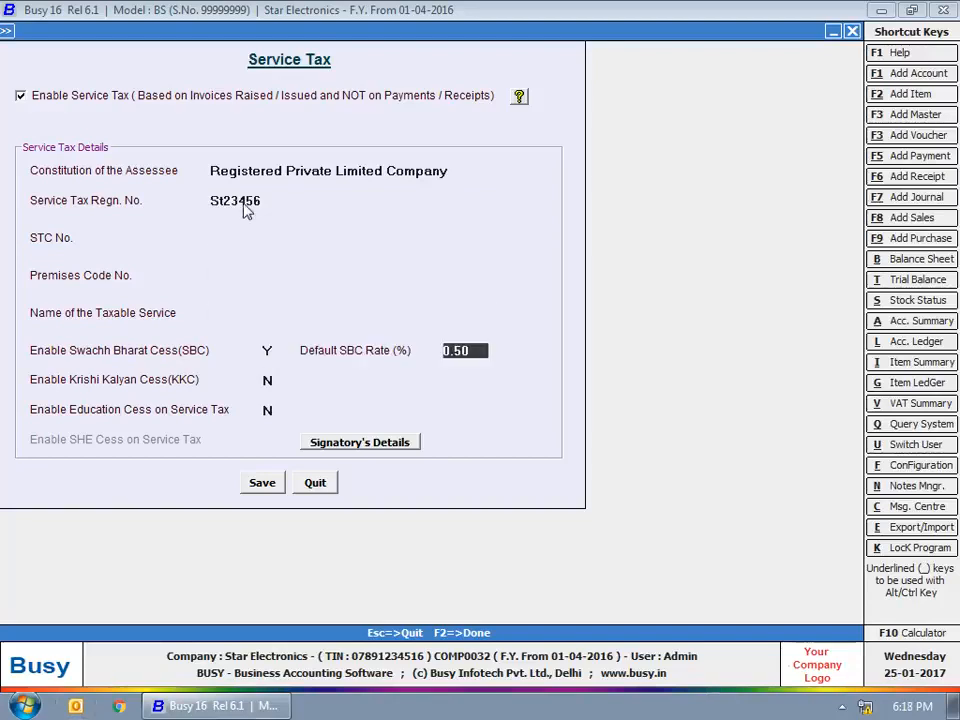
{"action": "key", "text": "Return"}
{"action": "type", "text": "y"}
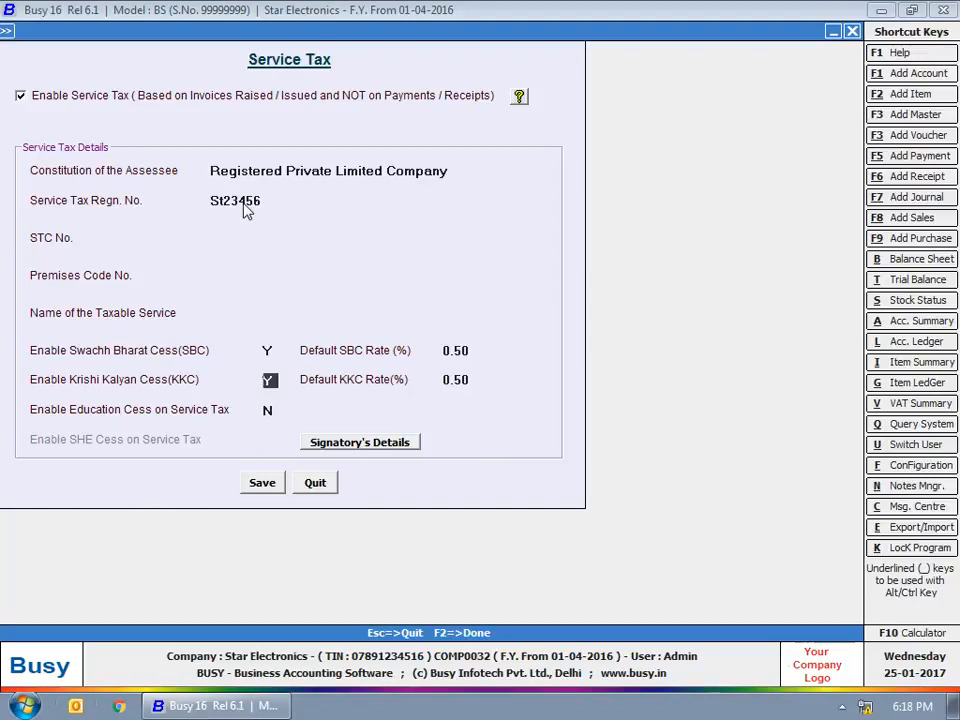
{"action": "key", "text": "Return"}
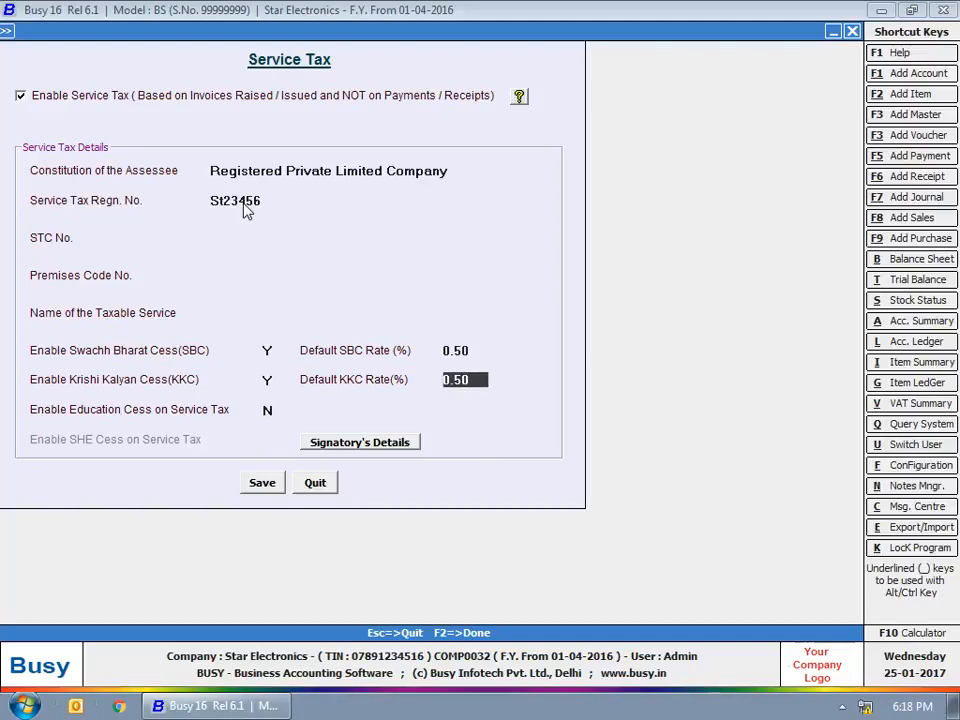
{"action": "key", "text": "Return"}
Fill in the authorised signatory's name, parent's name and designation 'Accounts Officer'.
{"action": "key", "text": "Return"}
{"action": "key", "text": "Return"}
{"action": "key", "text": "Return"}
{"action": "key", "text": "Return"}
{"action": "type", "text": "Accounts"}
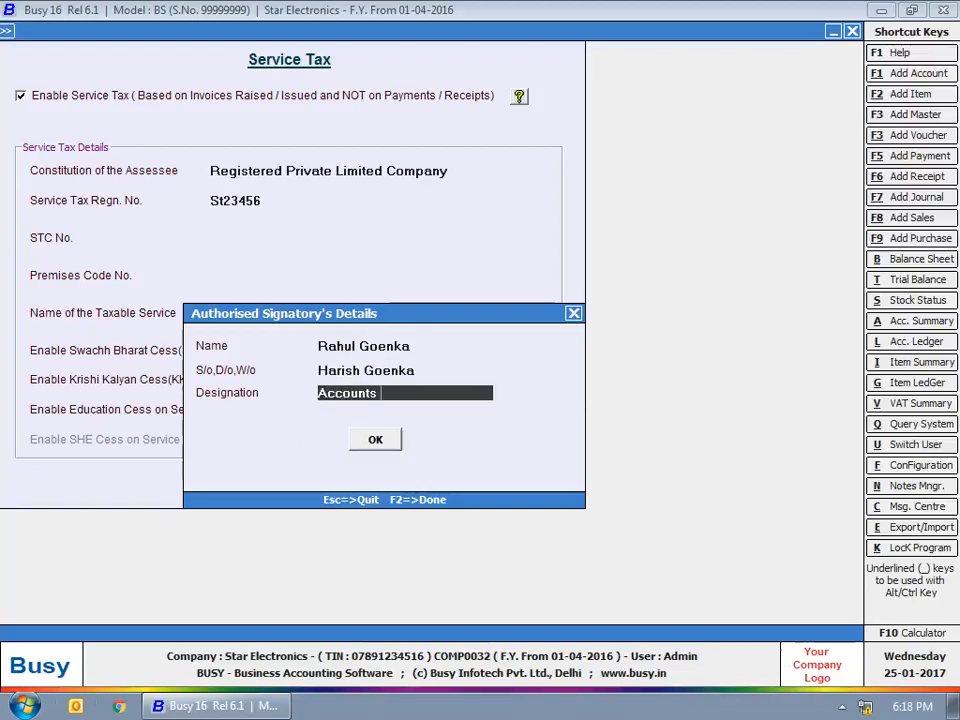
{"action": "type", "text": " Officer"}
{"action": "key", "text": "Return"}
Save the service tax settings and open the Services sale type master for review.
{"action": "left_click", "coordinate": [262, 482]}
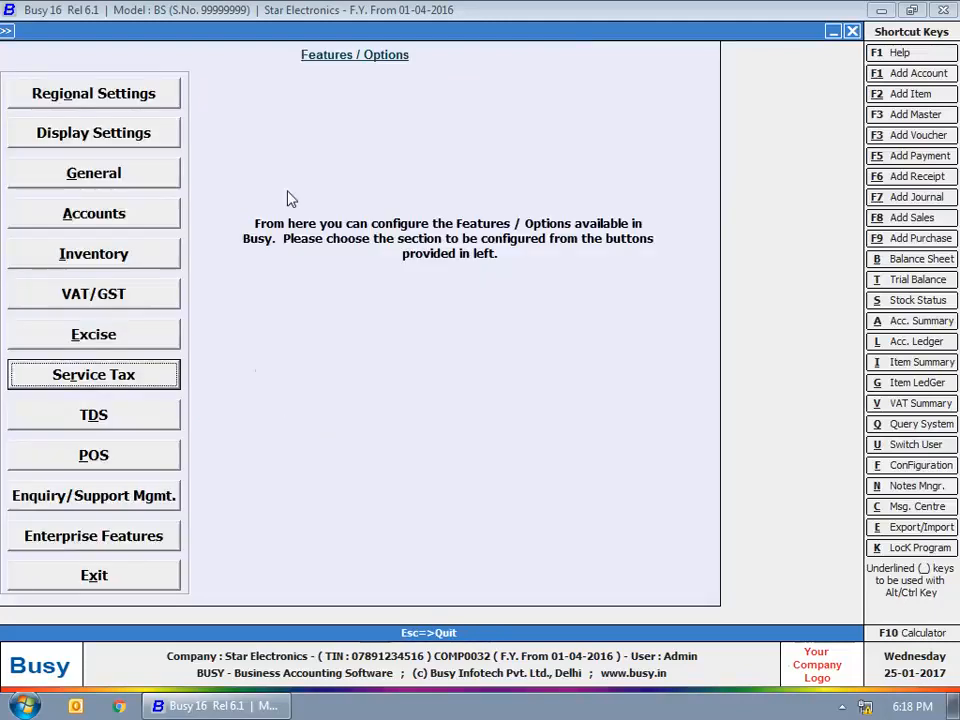
{"action": "key", "text": "Escape"}
{"action": "key", "text": "Escape"}
{"action": "left_click", "coordinate": [145, 52]}
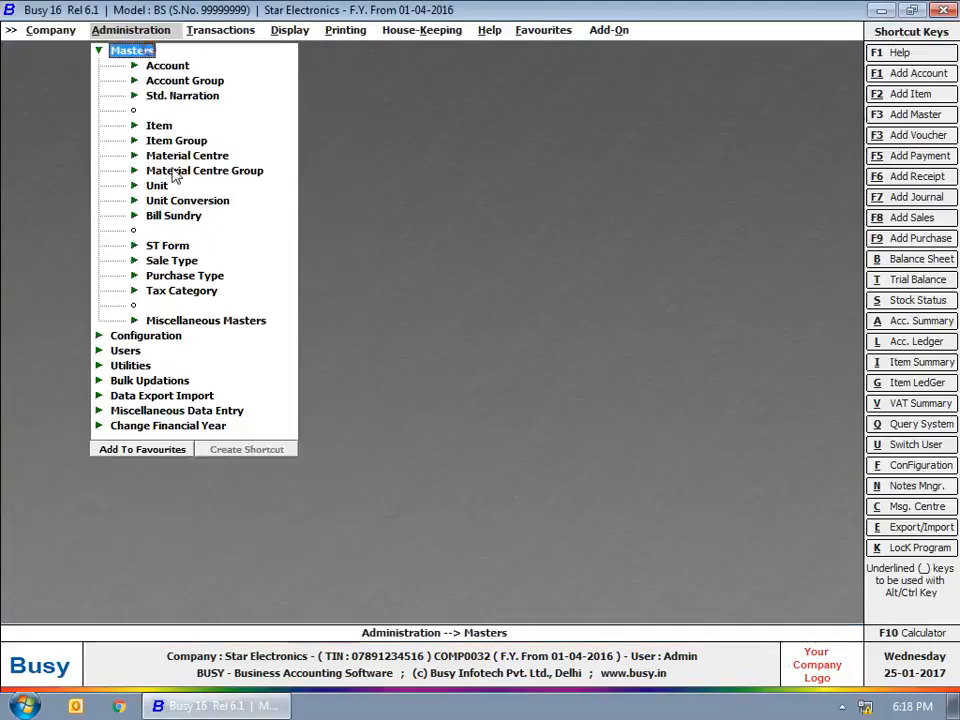
{"action": "left_click", "coordinate": [196, 259]}
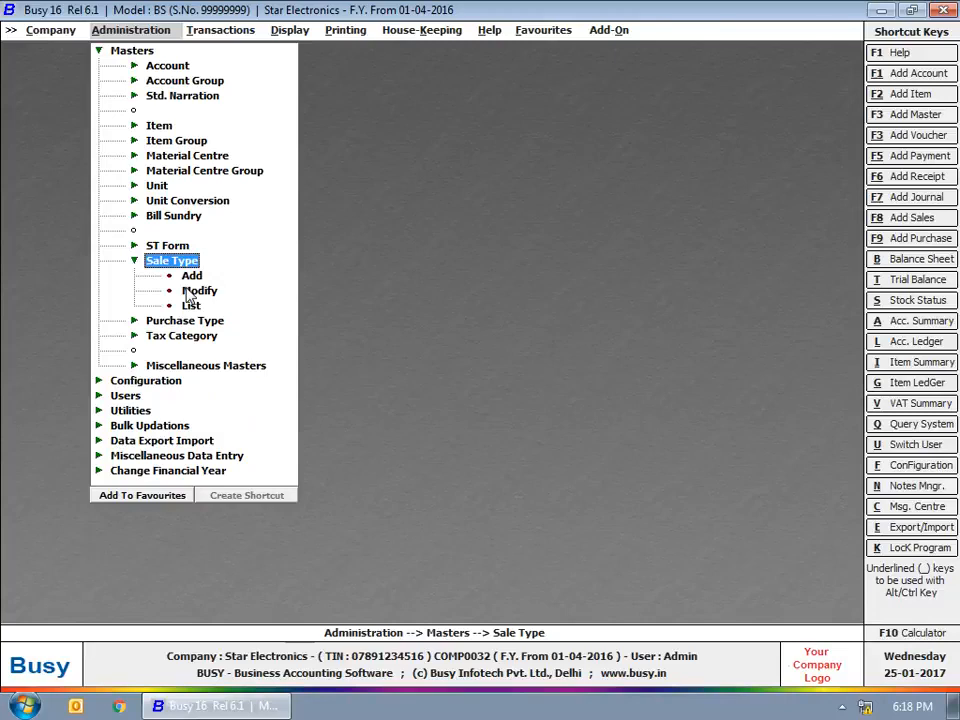
{"action": "left_click", "coordinate": [190, 291]}
{"action": "type", "text": "ser"}
{"action": "key", "text": "Return"}
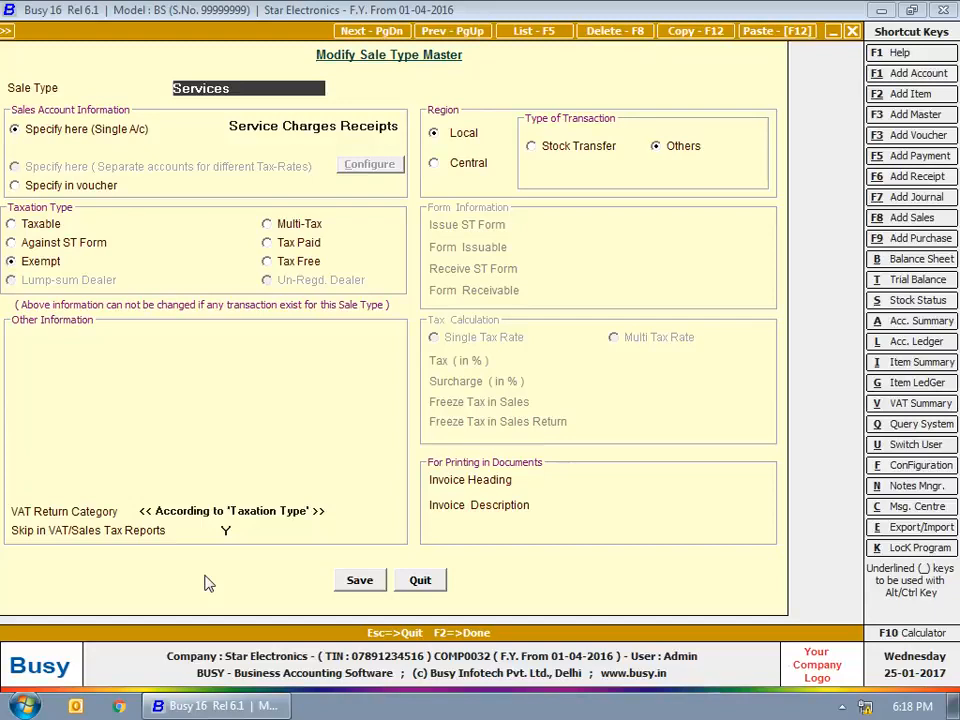
{"action": "left_click", "coordinate": [246, 573]}
Review the Service Tax bill sundry, nature Service Tax at 14%, and close it unchanged.
{"action": "left_click", "coordinate": [428, 634]}
{"action": "key", "text": "Escape"}
{"action": "key", "text": "Escape"}
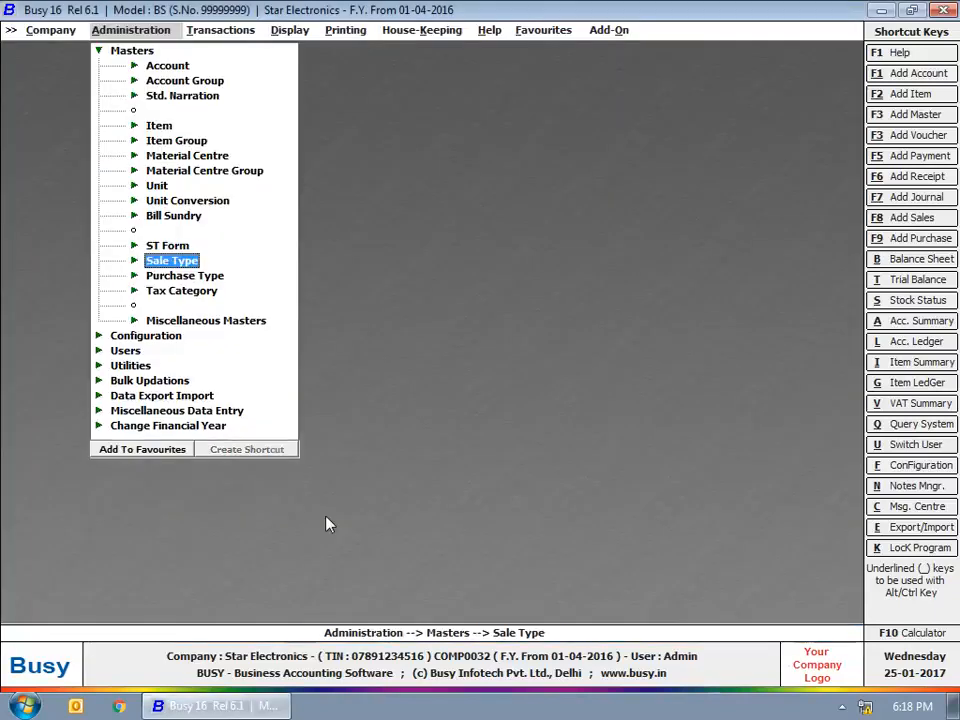
{"action": "left_click", "coordinate": [200, 216]}
{"action": "left_click", "coordinate": [192, 244]}
{"action": "type", "text": "se"}
{"action": "key", "text": "Return"}
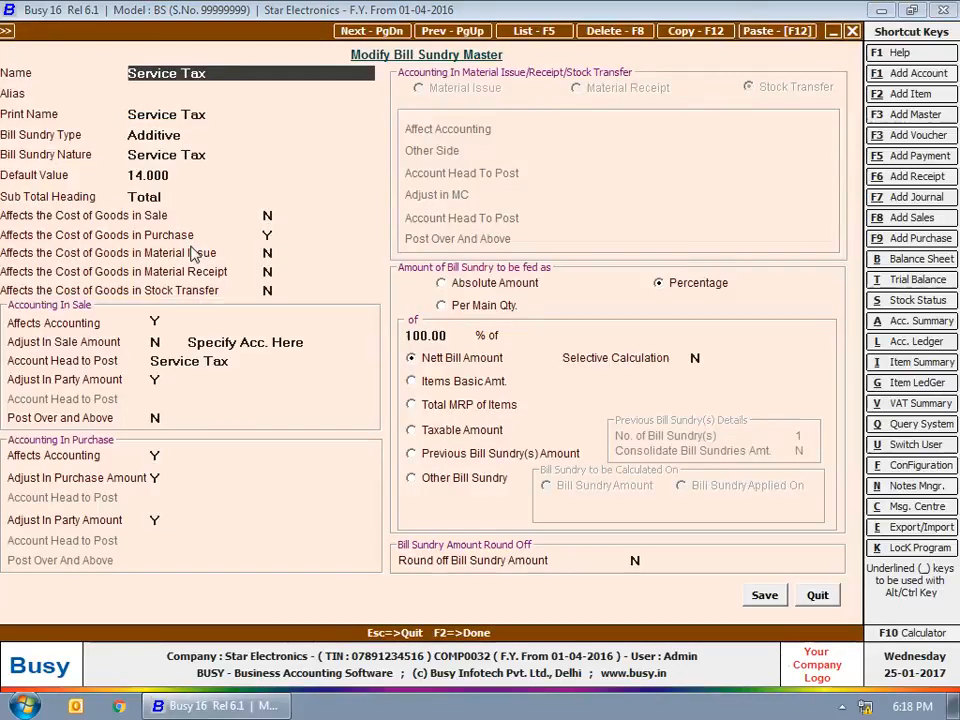
{"action": "key", "text": "Return"}
{"action": "key", "text": "Return"}
{"action": "key", "text": "Return"}
{"action": "key", "text": "Return"}
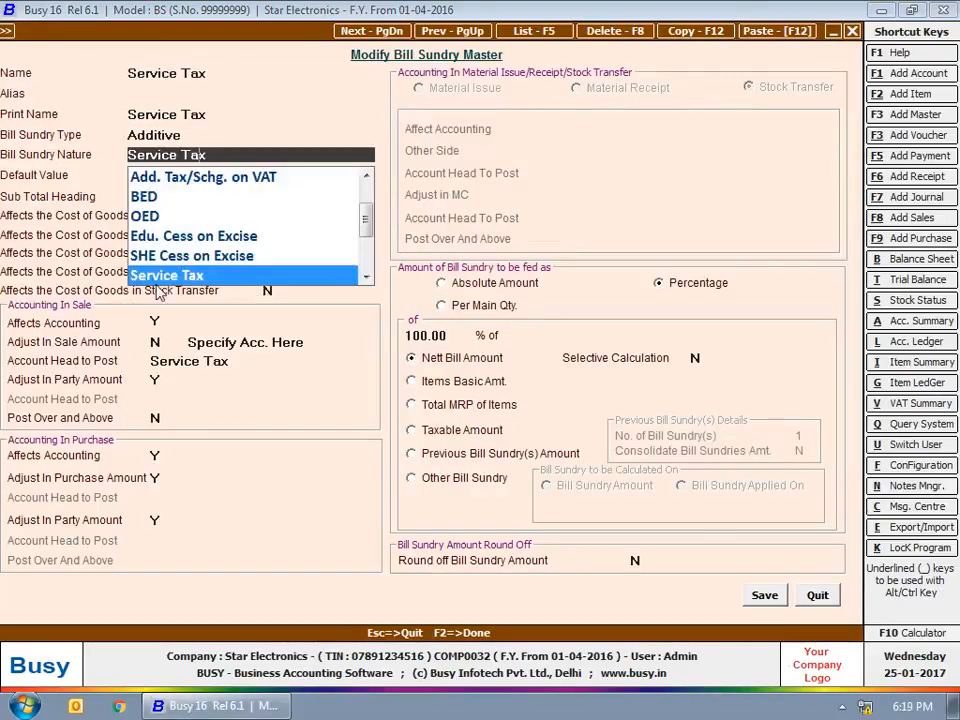
{"action": "key", "text": "Return"}
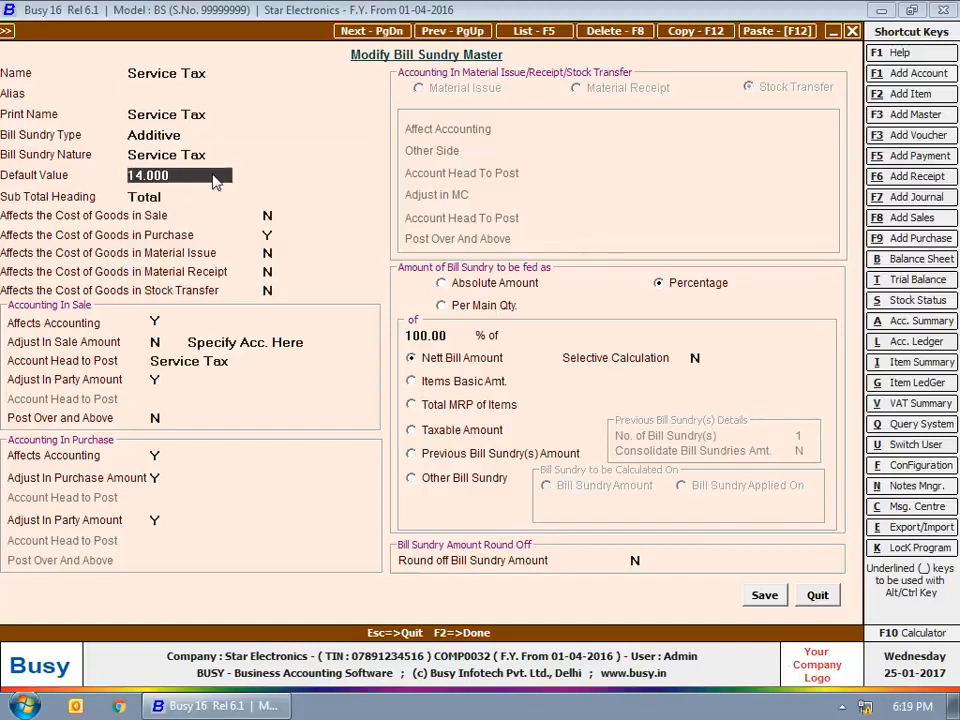
{"action": "left_click", "coordinate": [818, 596]}
{"action": "key", "text": "Escape"}
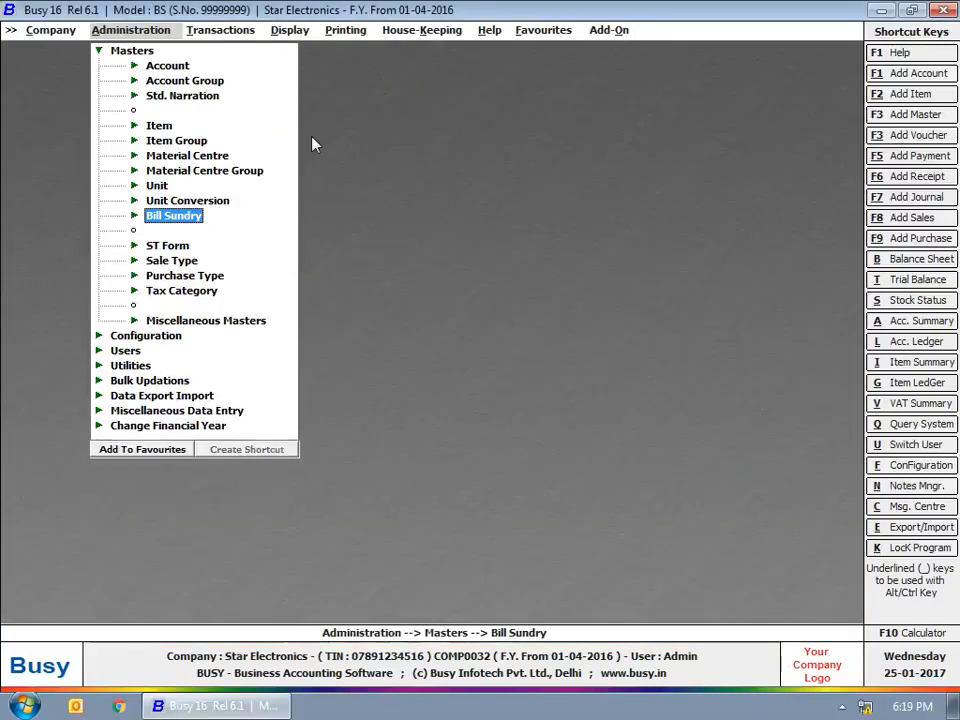
{"action": "key", "text": "Escape"}
Open the Transactions menu to see the voucher types.
{"action": "left_click", "coordinate": [226, 32]}
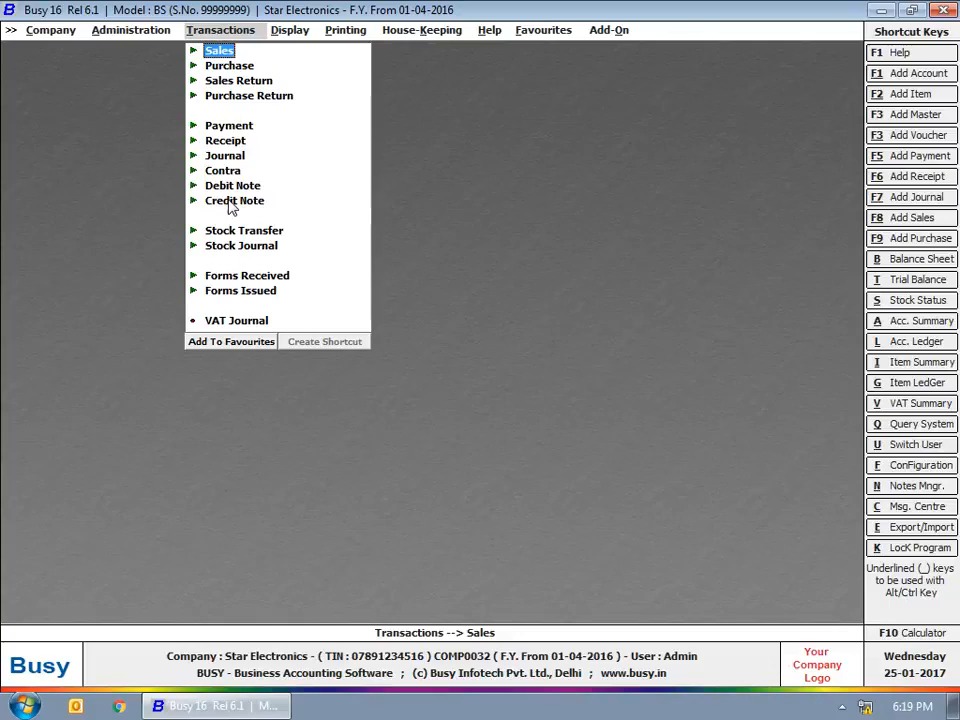
Start a journal voucher dated 10-05-2016 debiting Professional Services 20,000.
{"action": "left_click", "coordinate": [229, 157]}
{"action": "left_click", "coordinate": [252, 169]}
{"action": "type", "text": "10-05"}
{"action": "key", "text": "Return"}
{"action": "key", "text": "Return"}
{"action": "left_click", "coordinate": [258, 180]}
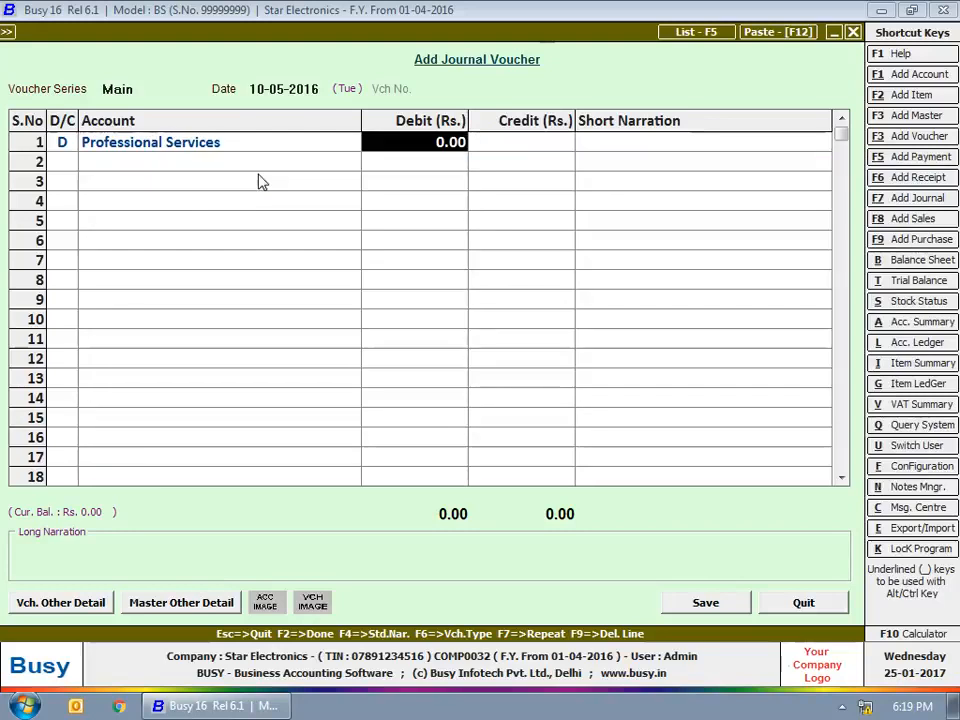
{"action": "type", "text": "20000"}
{"action": "key", "text": "Return"}
Add debit lines for Service Tax 2,800 and SBC on Service Tax 100.
{"action": "key", "text": "Return"}
{"action": "type", "text": "d"}
{"action": "key", "text": "Return"}
{"action": "type", "text": "service"}
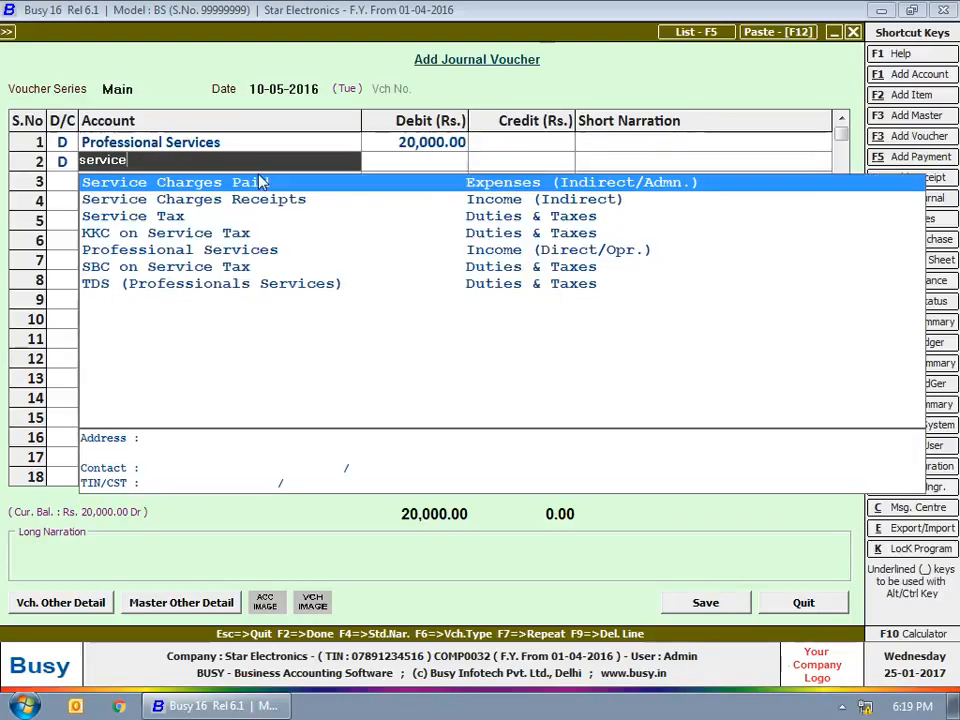
{"action": "key", "text": "Down"}
{"action": "key", "text": "Down"}
{"action": "key", "text": "Return"}
{"action": "type", "text": "2800"}
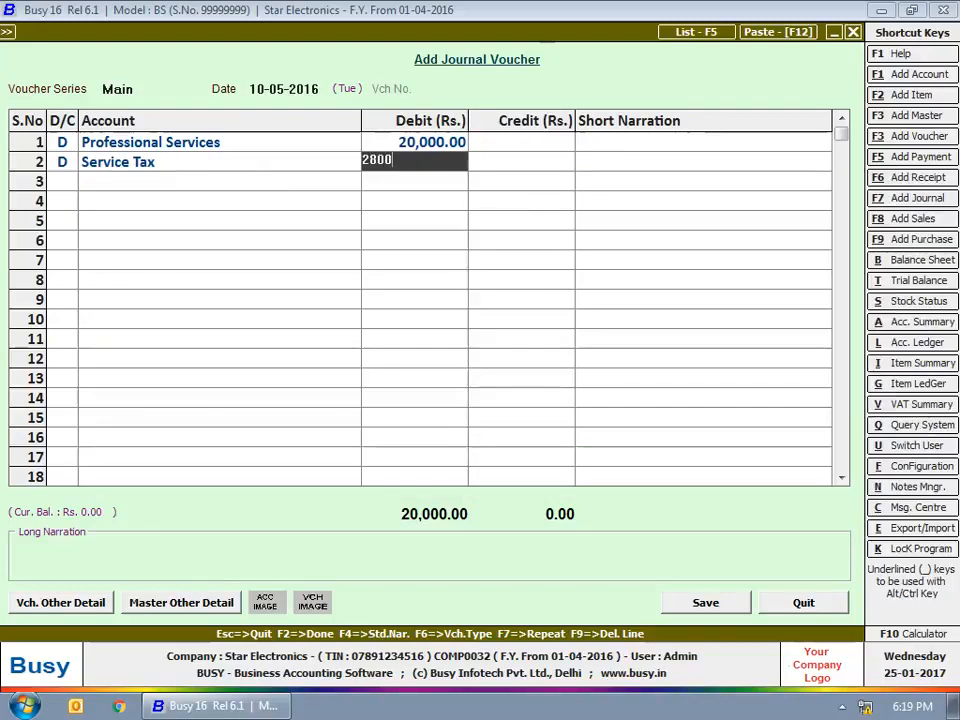
{"action": "key", "text": "Return"}
{"action": "key", "text": "Return"}
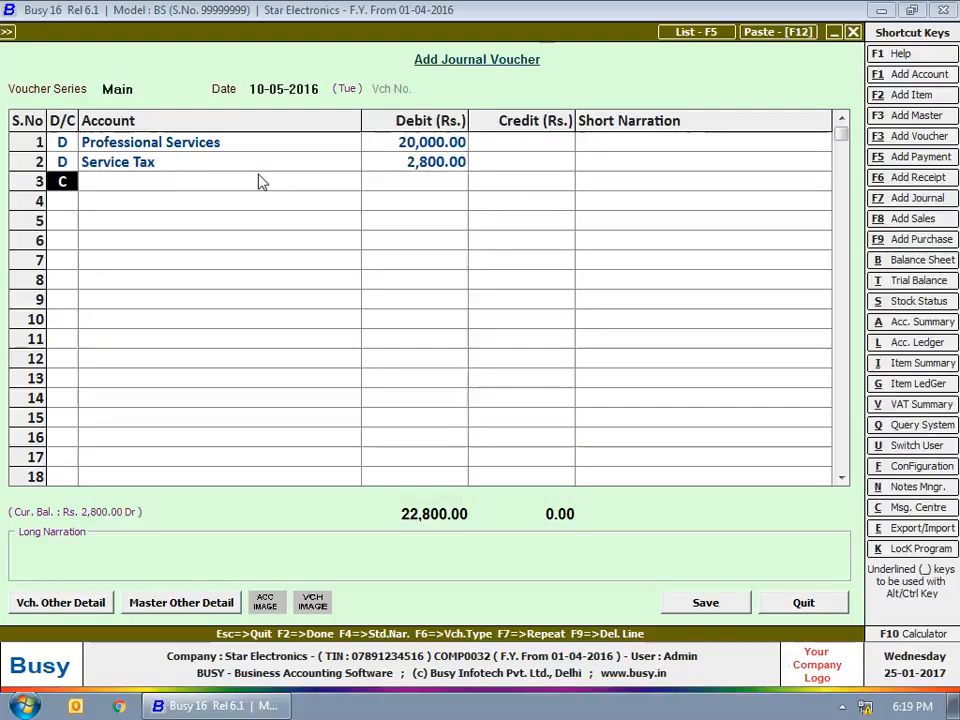
{"action": "key", "text": "d"}
{"action": "key", "text": "Return"}
{"action": "type", "text": "sbc"}
{"action": "key", "text": "Return"}
{"action": "type", "text": "100"}
Debit KKC on Service Tax 100 and credit State Bank of India 23,000.
{"action": "key", "text": "Return"}
{"action": "key", "text": "Return"}
{"action": "key", "text": "d"}
{"action": "key", "text": "Return"}
{"action": "type", "text": "kkc"}
{"action": "key", "text": "Return"}
{"action": "type", "text": "100"}
{"action": "key", "text": "Return"}
{"action": "key", "text": "Return"}
{"action": "key", "text": "Return"}
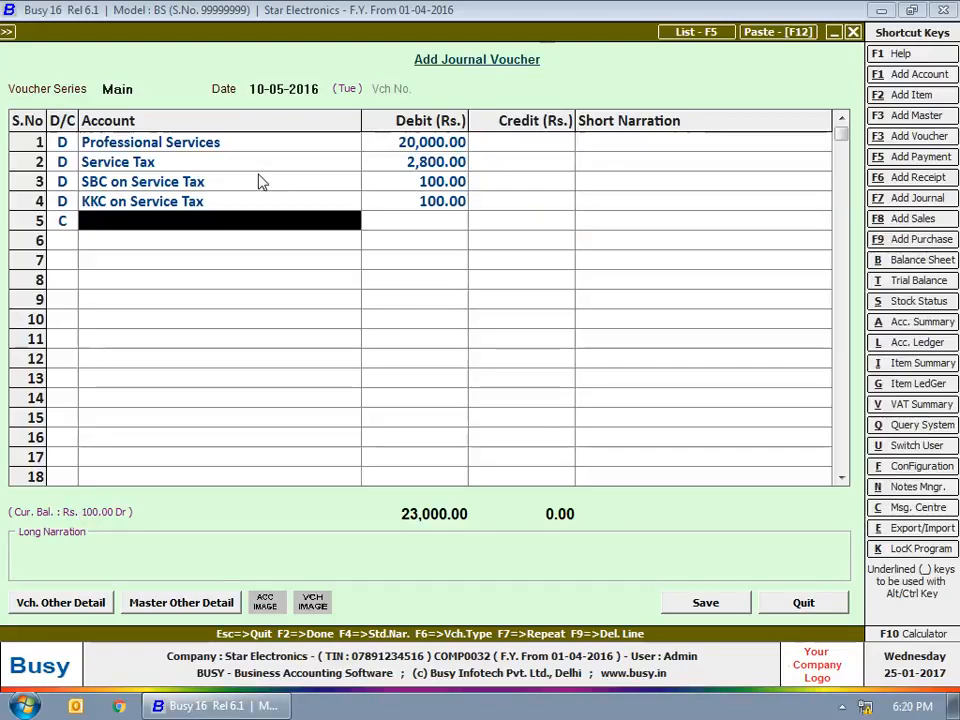
{"action": "type", "text": "sbi"}
{"action": "key", "text": "Return"}
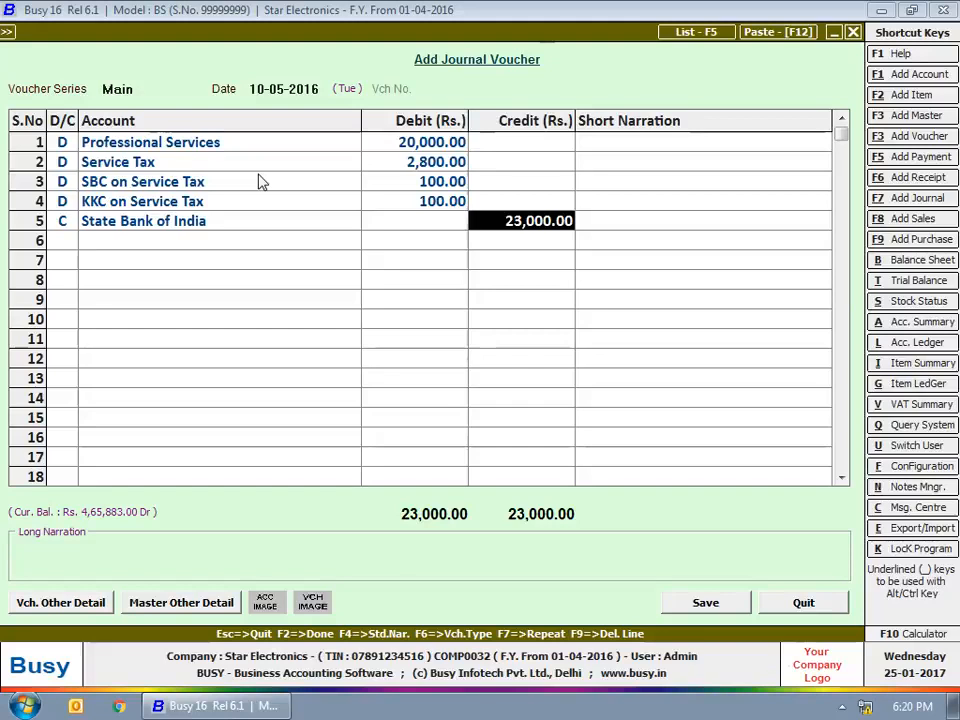
{"action": "key", "text": "F2"}
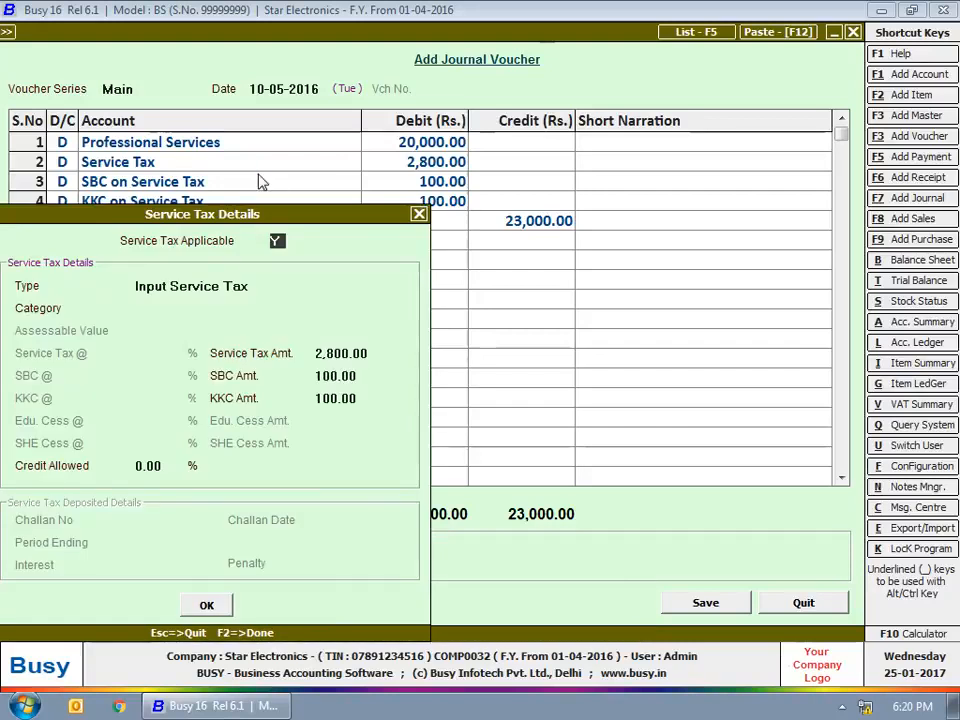
Mark the voucher as Input Service Tax under Chartered Accountants and save it.
{"action": "key", "text": "Return"}
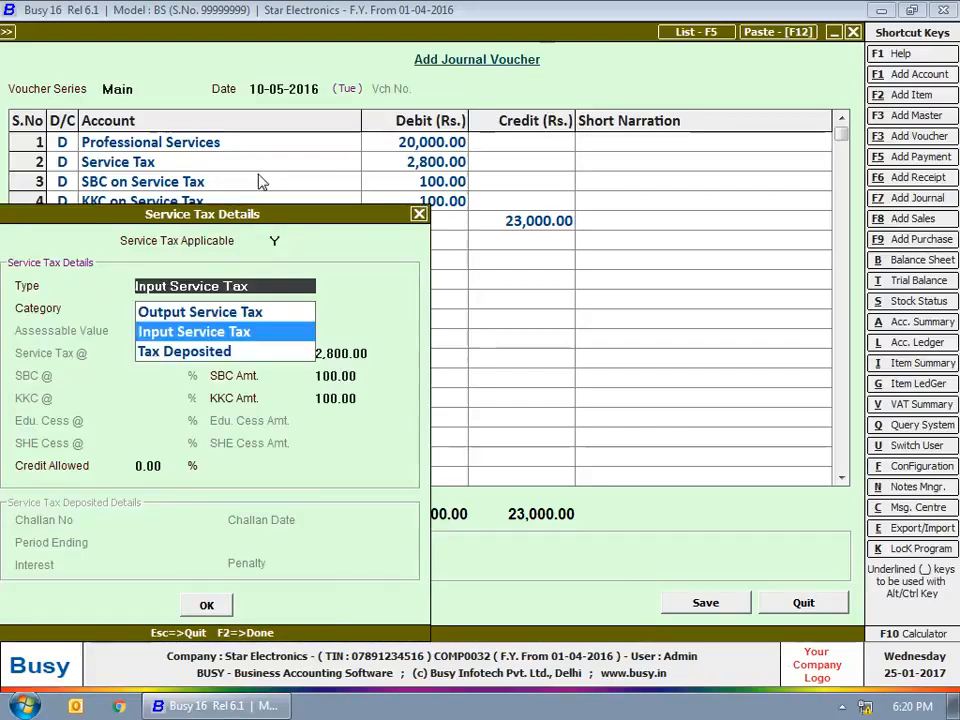
{"action": "key", "text": "Return"}
{"action": "type", "text": "char"}
{"action": "key", "text": "Return"}
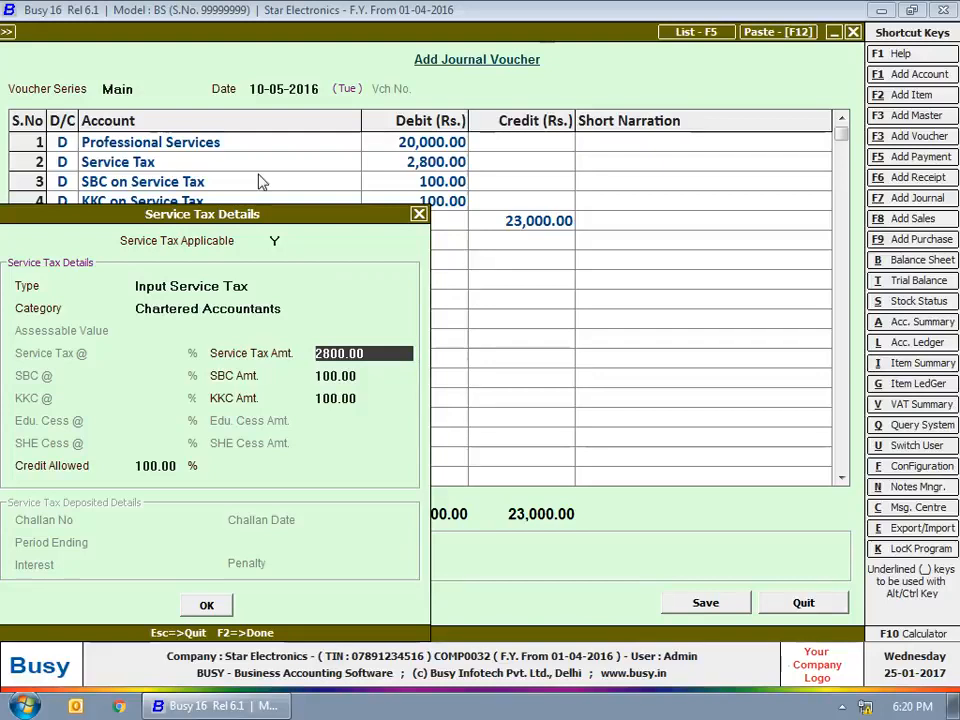
{"action": "key", "text": "F2"}
{"action": "key", "text": "F2"}
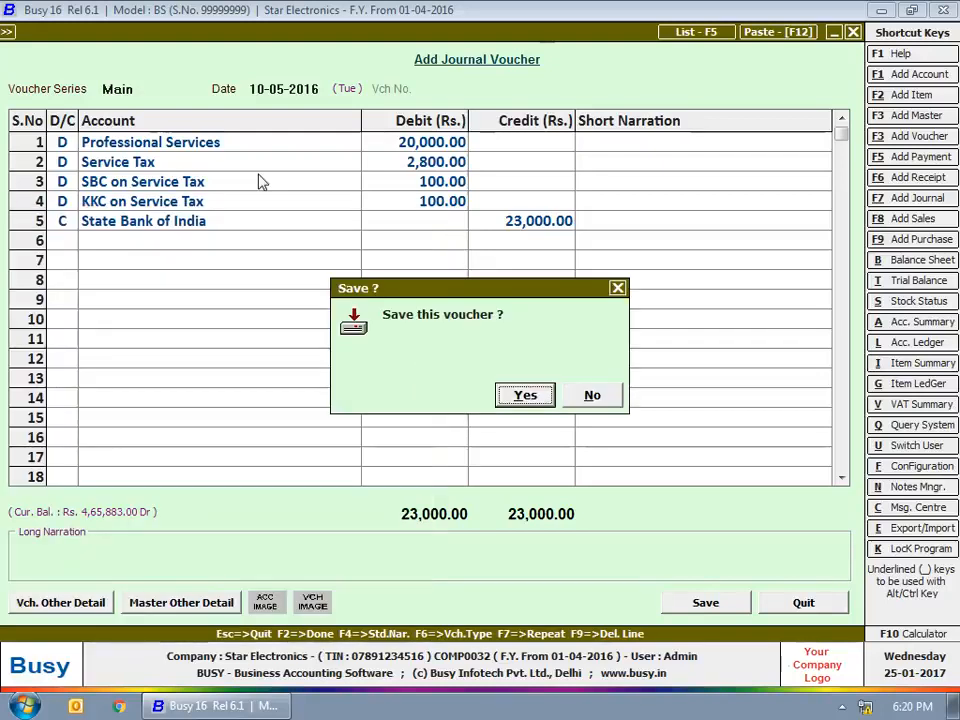
{"action": "key", "text": "Return"}
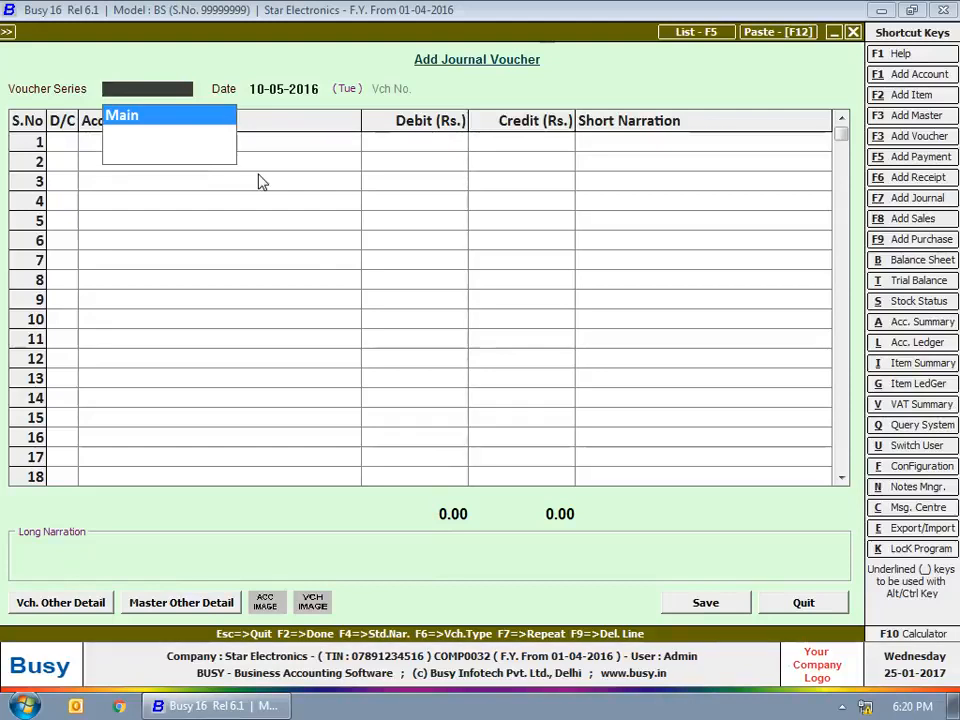
Start a Main-series journal voucher dated 30-05-2016 crediting Maintenance Charges 5,000.
{"action": "key", "text": "Return"}
{"action": "type", "text": "30-5"}
{"action": "key", "text": "Return"}
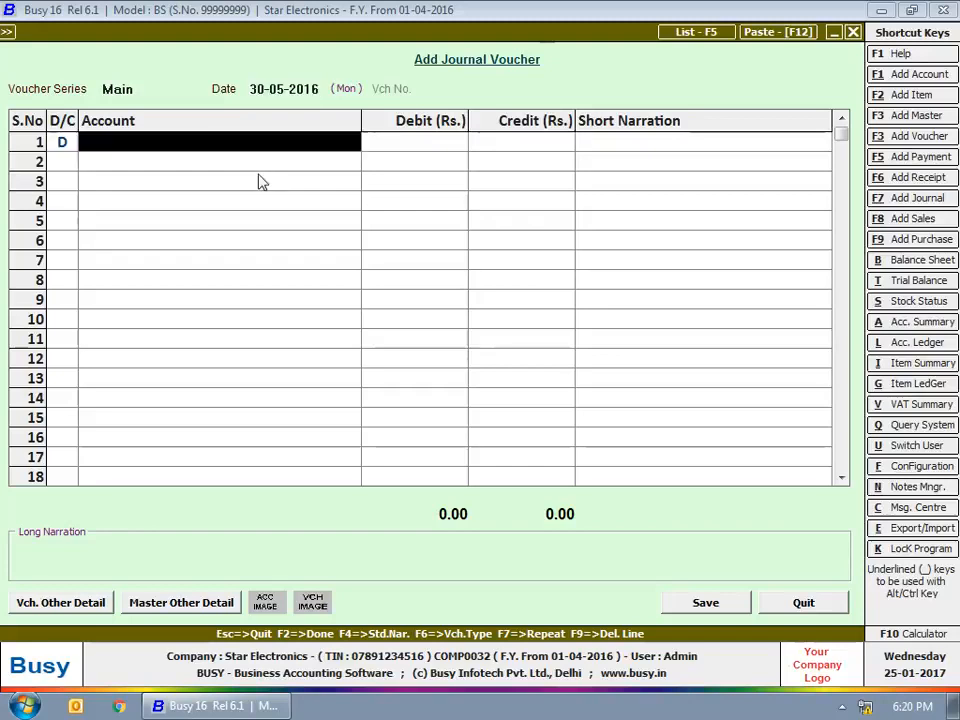
{"action": "type", "text": "C"}
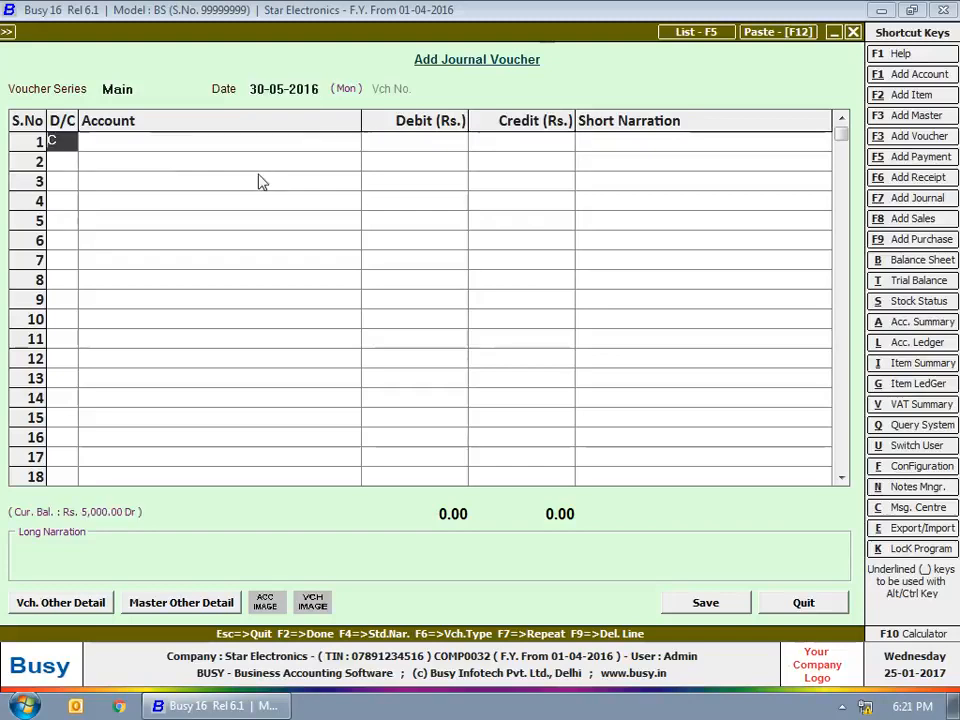
{"action": "key", "text": "Return"}
{"action": "type", "text": "main"}
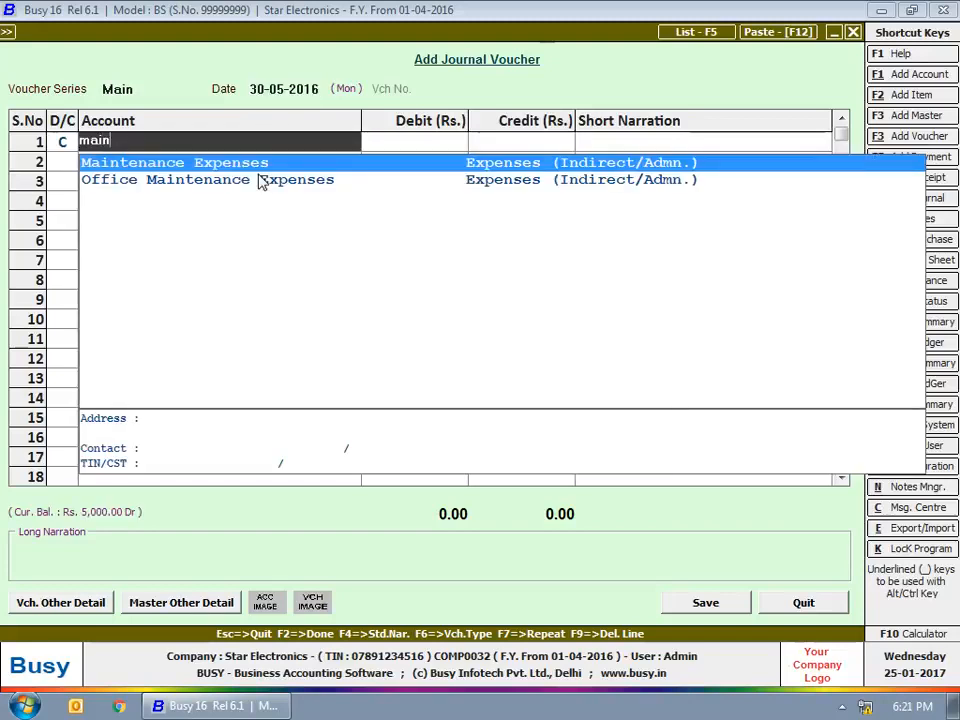
{"action": "key", "text": "Return"}
{"action": "type", "text": "5,000"}
{"action": "key", "text": "Return"}
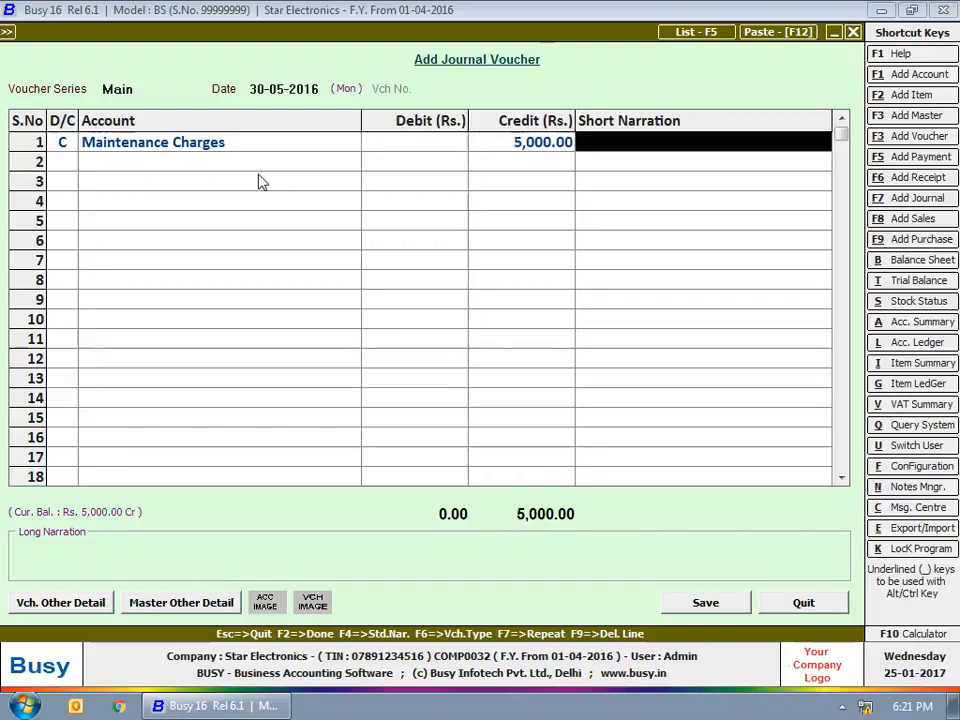
Add credit lines for Service Tax 700, SBC 25 and KKC 25.
{"action": "key", "text": "Return"}
{"action": "type", "text": "ser"}
{"action": "key", "text": "Down"}
{"action": "key", "text": "Down"}
{"action": "key", "text": "Return"}
{"action": "type", "text": "700"}
{"action": "key", "text": "Return"}
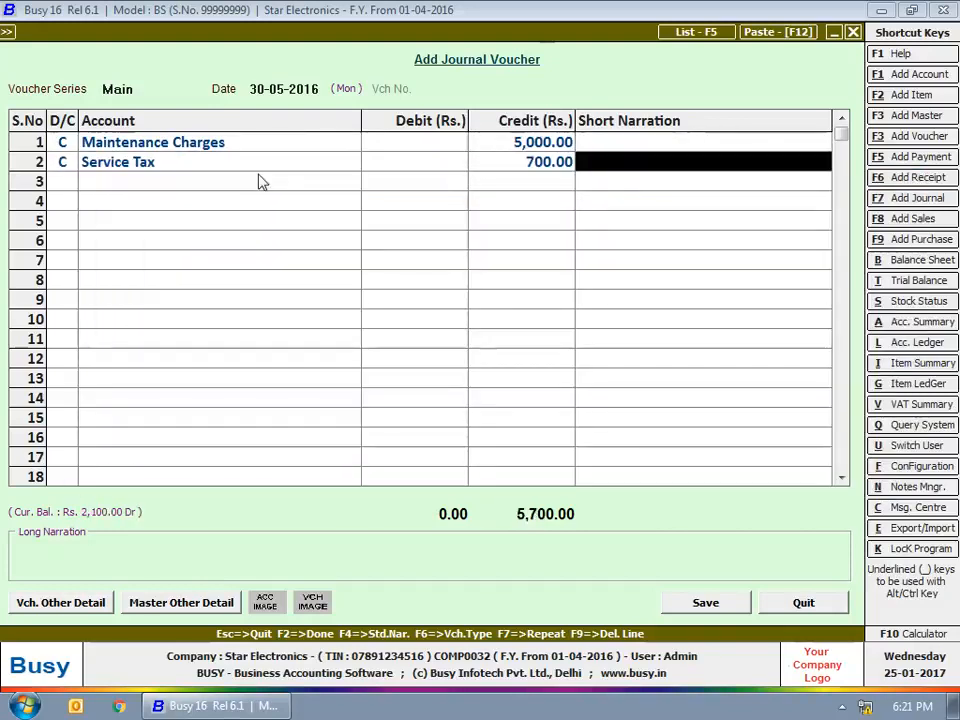
{"action": "key", "text": "Return"}
{"action": "type", "text": "sb"}
{"action": "key", "text": "Return"}
{"action": "type", "text": "25"}
{"action": "key", "text": "Return"}
{"action": "key", "text": "Return"}
{"action": "type", "text": "kk"}
{"action": "key", "text": "Return"}
{"action": "type", "text": "25"}
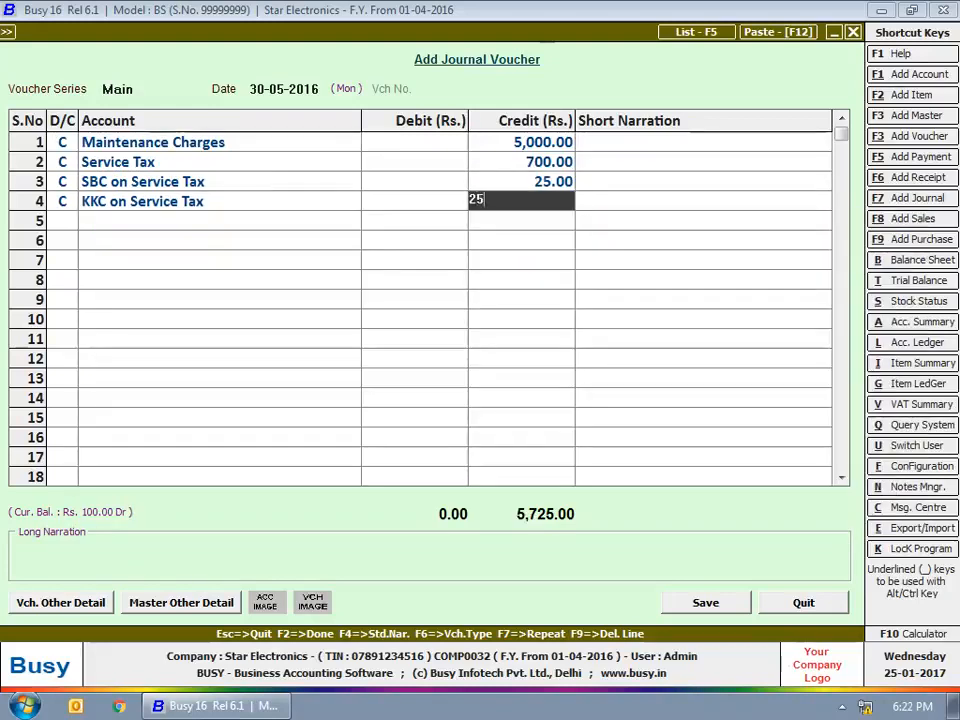
{"action": "key", "text": "Return"}
{"action": "key", "text": "Return"}
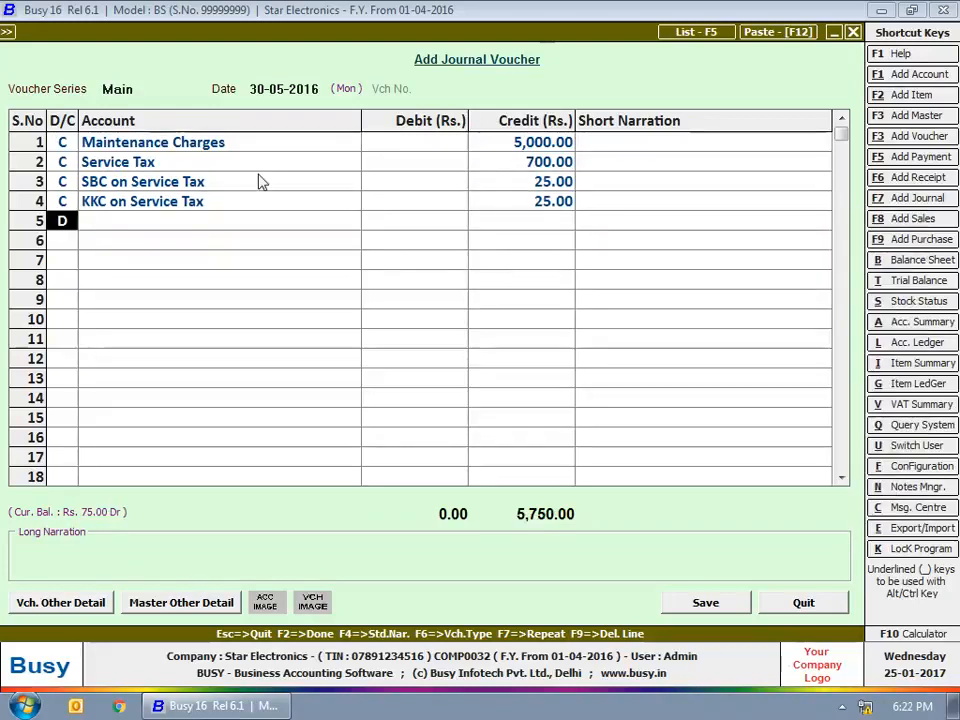
Debit Cash for the balancing 5,750 and mark the voucher as Output Service Tax.
{"action": "key", "text": "Return"}
{"action": "type", "text": "cas"}
{"action": "key", "text": "Return"}
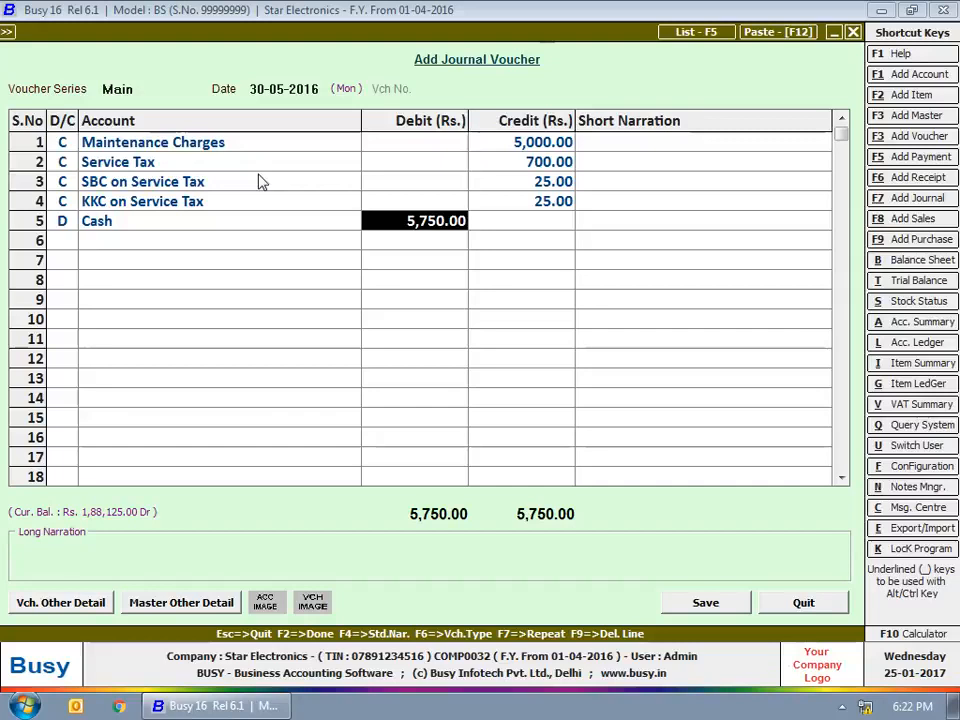
{"action": "key", "text": "Return"}
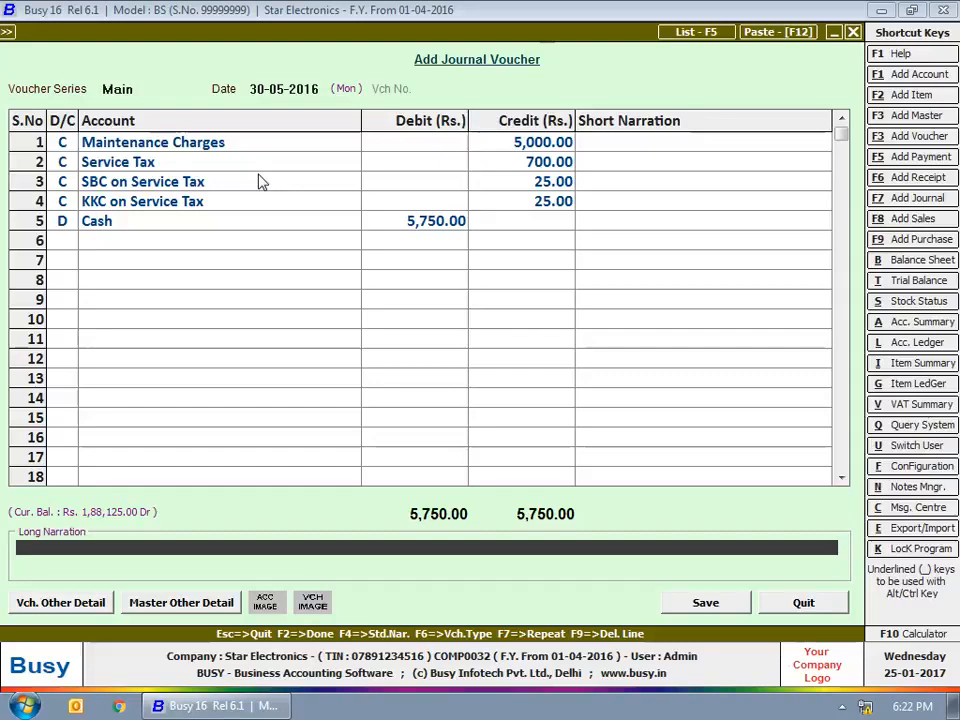
{"action": "key", "text": "Return"}
{"action": "key", "text": "Return"}
{"action": "key", "text": "Return"}
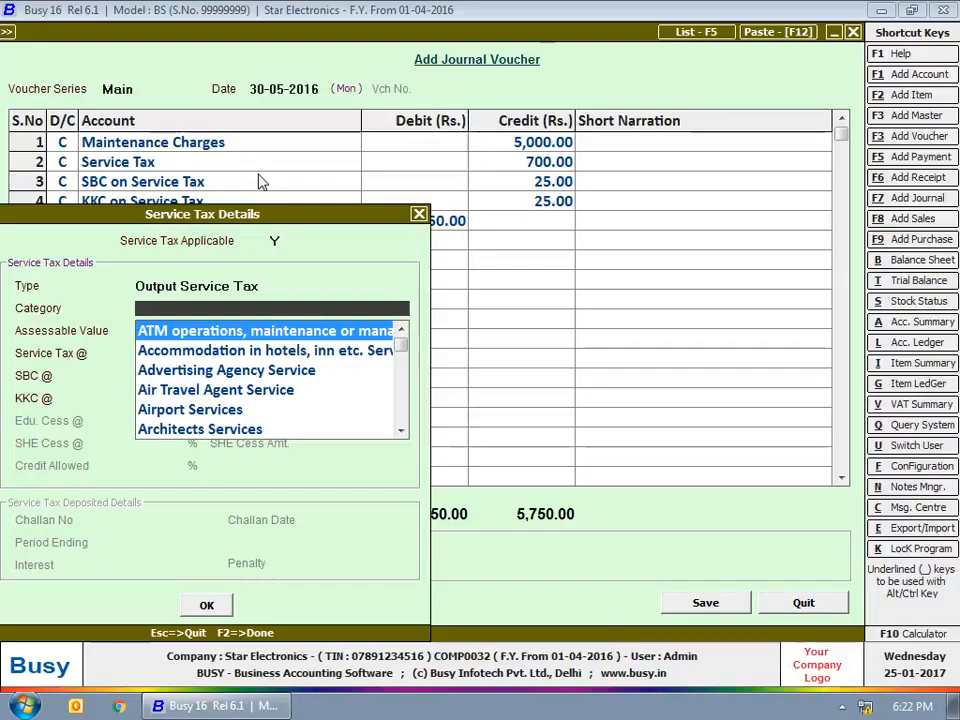
Choose Cleaning Activity Services with service tax 14%, SBC 0.5% and KKC 0.5%.
{"action": "key", "text": "Down"}
{"action": "key", "text": "Down"}
{"action": "key", "text": "Down"}
{"action": "key", "text": "Down"}
{"action": "key", "text": "Down"}
{"action": "key", "text": "Down"}
{"action": "key", "text": "Down"}
{"action": "key", "text": "Down"}
{"action": "key", "text": "Down"}
{"action": "key", "text": "Down"}
{"action": "key", "text": "Down"}
{"action": "key", "text": "Down"}
{"action": "key", "text": "Down"}
{"action": "key", "text": "Down"}
{"action": "key", "text": "Down"}
{"action": "key", "text": "Down"}
{"action": "key", "text": "Down"}
{"action": "key", "text": "Down"}
{"action": "key", "text": "Down"}
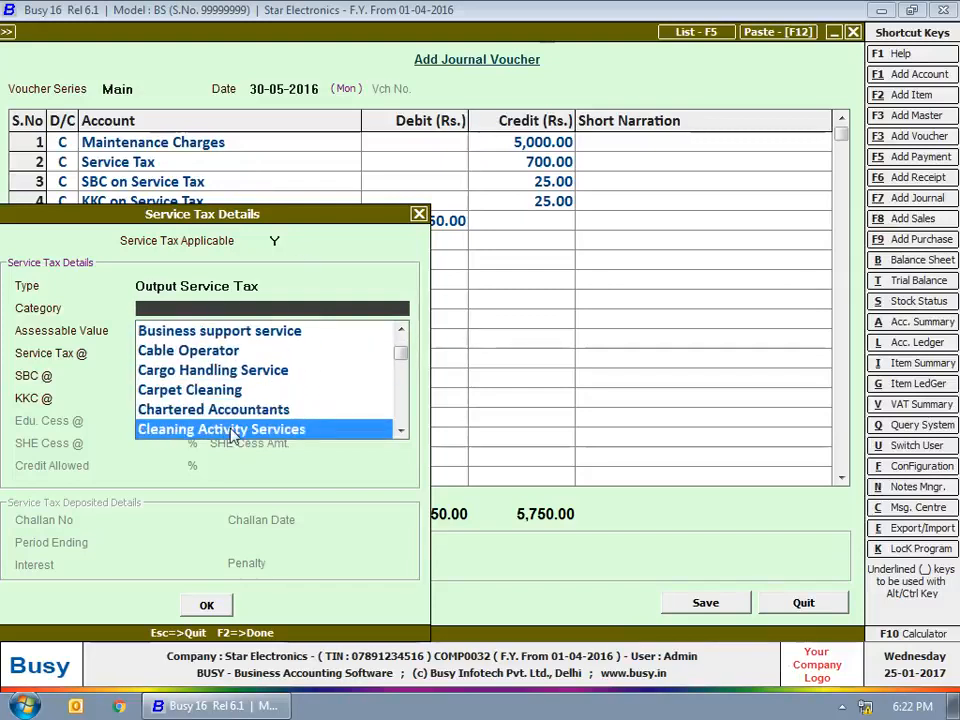
{"action": "left_click", "coordinate": [233, 430]}
{"action": "key", "text": "Return"}
{"action": "key", "text": "Return"}
{"action": "key", "text": "Return"}
{"action": "key", "text": "Return"}
{"action": "key", "text": "Return"}
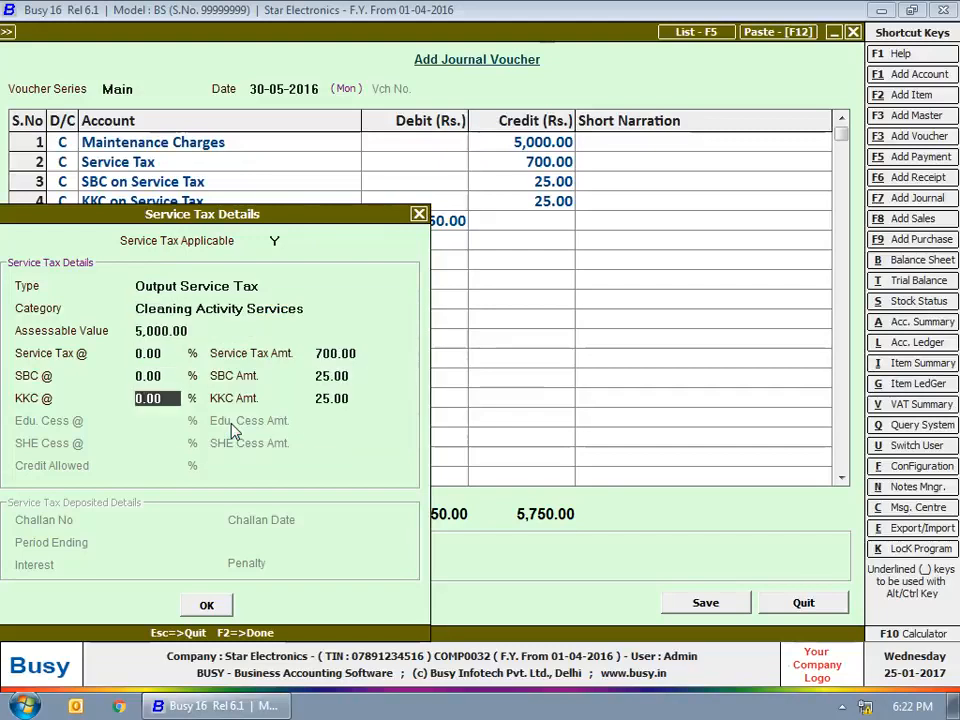
{"action": "key", "text": "Up"}
{"action": "key", "text": "Up"}
{"action": "key", "text": "Up"}
{"action": "key", "text": "Up"}
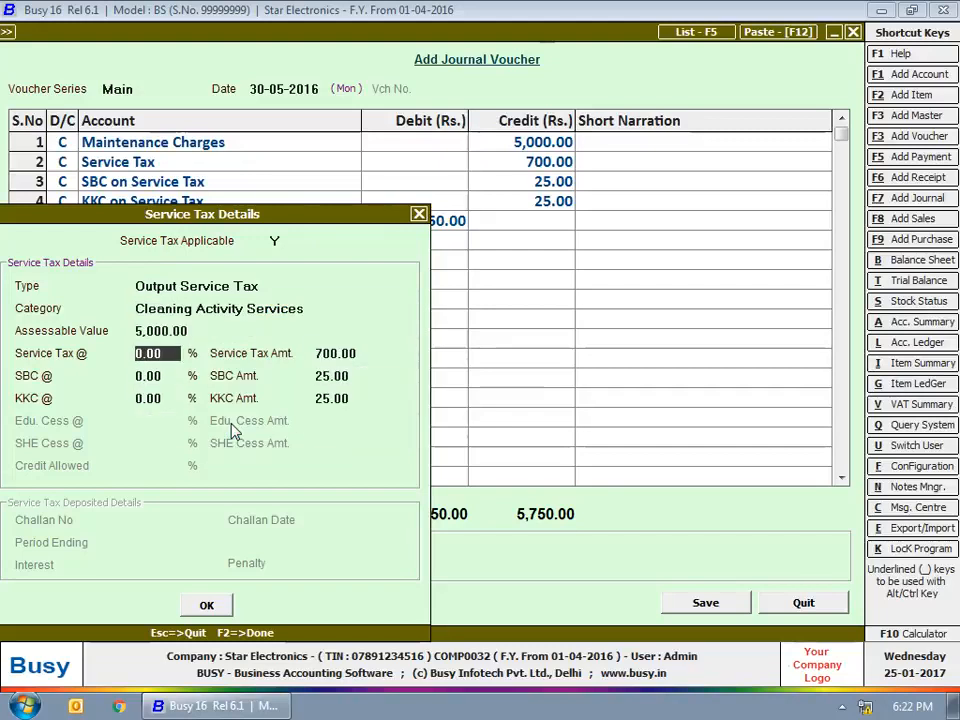
{"action": "type", "text": "14"}
{"action": "key", "text": "Return"}
{"action": "type", "text": ".5"}
{"action": "key", "text": "Return"}
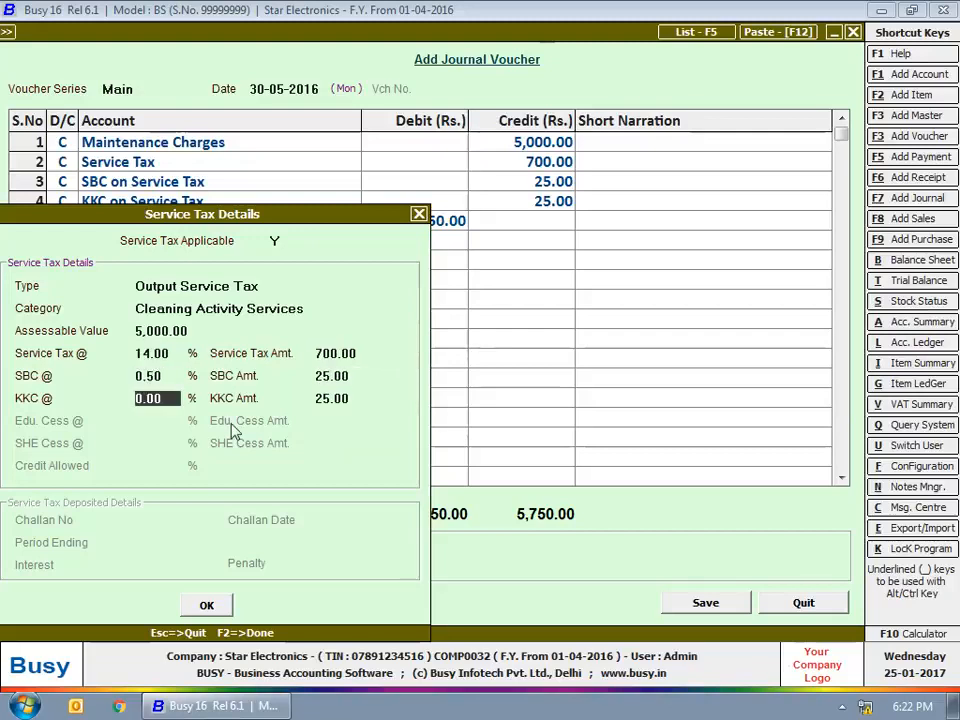
{"action": "type", "text": ".5"}
{"action": "key", "text": "Return"}
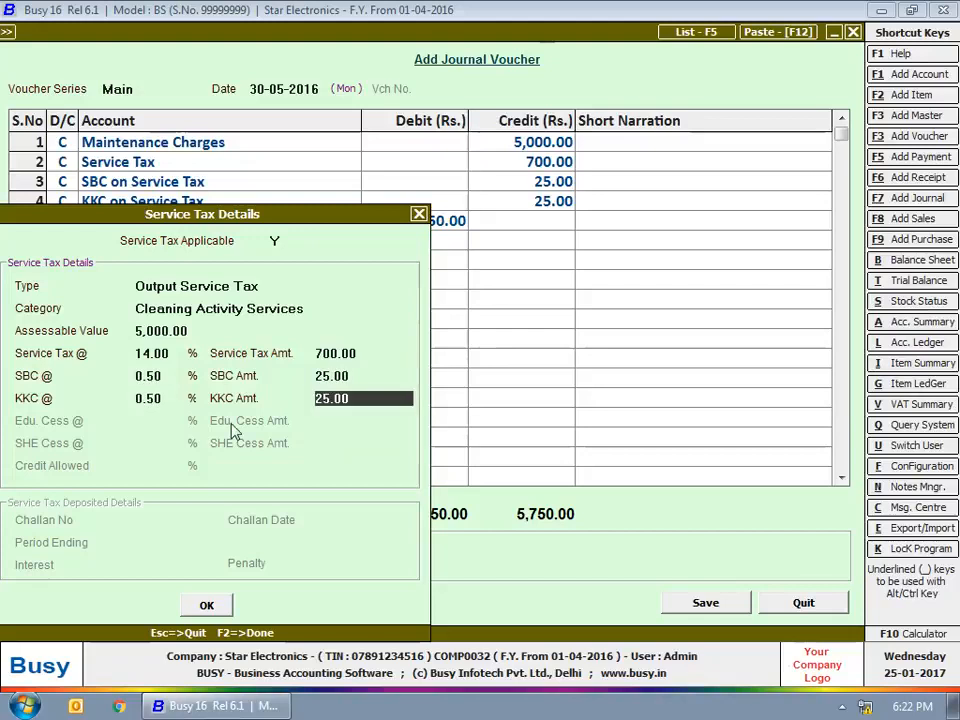
{"action": "key", "text": "Return"}
{"action": "key", "text": "Return"}
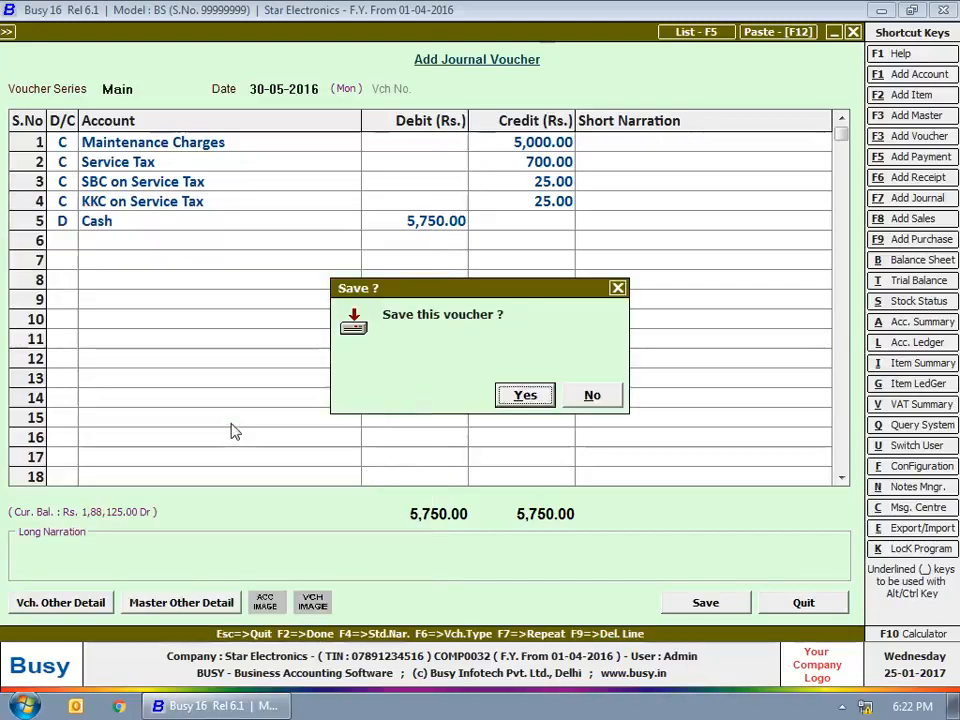
{"action": "key", "text": "Return"}
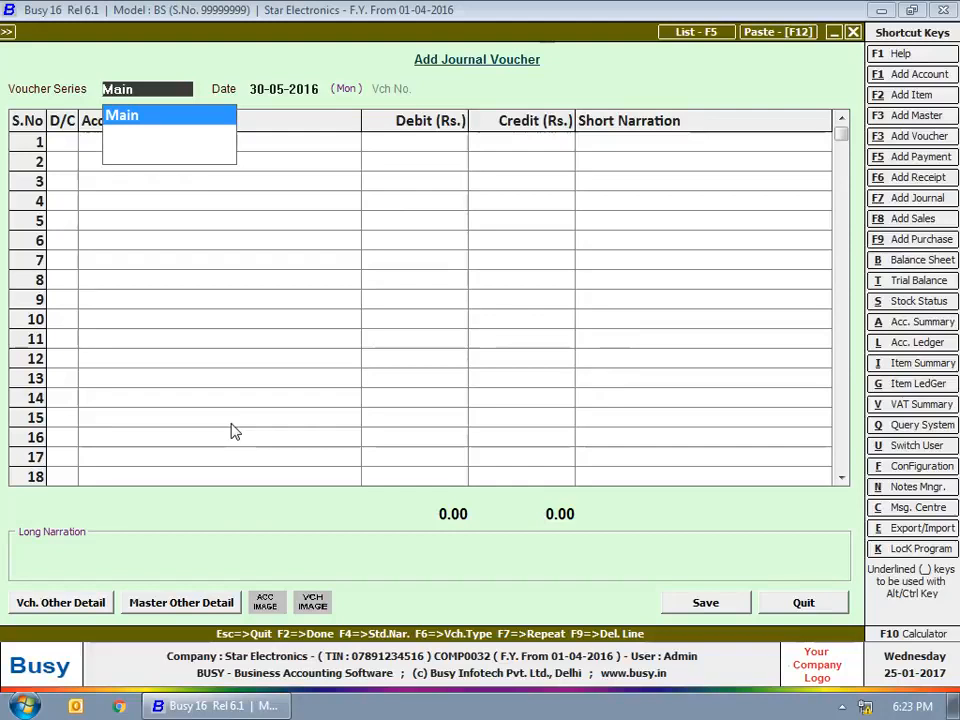
Start a Main-series voucher dated 30-06-2016 debiting Service Tax 2,100.
{"action": "key", "text": "Return"}
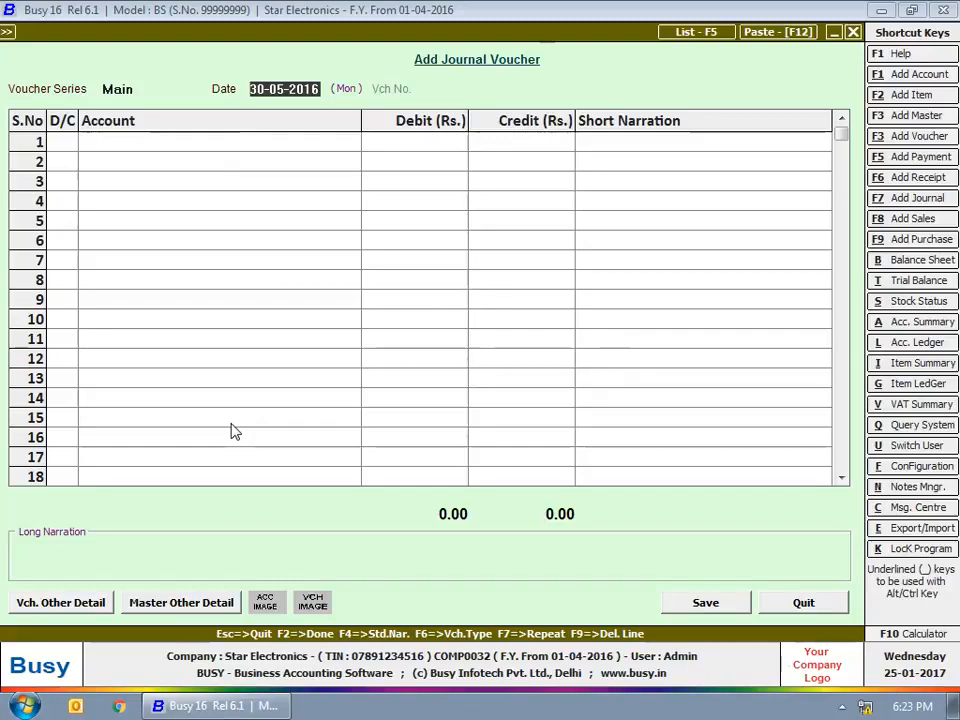
{"action": "type", "text": "30-6"}
{"action": "key", "text": "Return"}
{"action": "key", "text": "Return"}
{"action": "type", "text": "ser"}
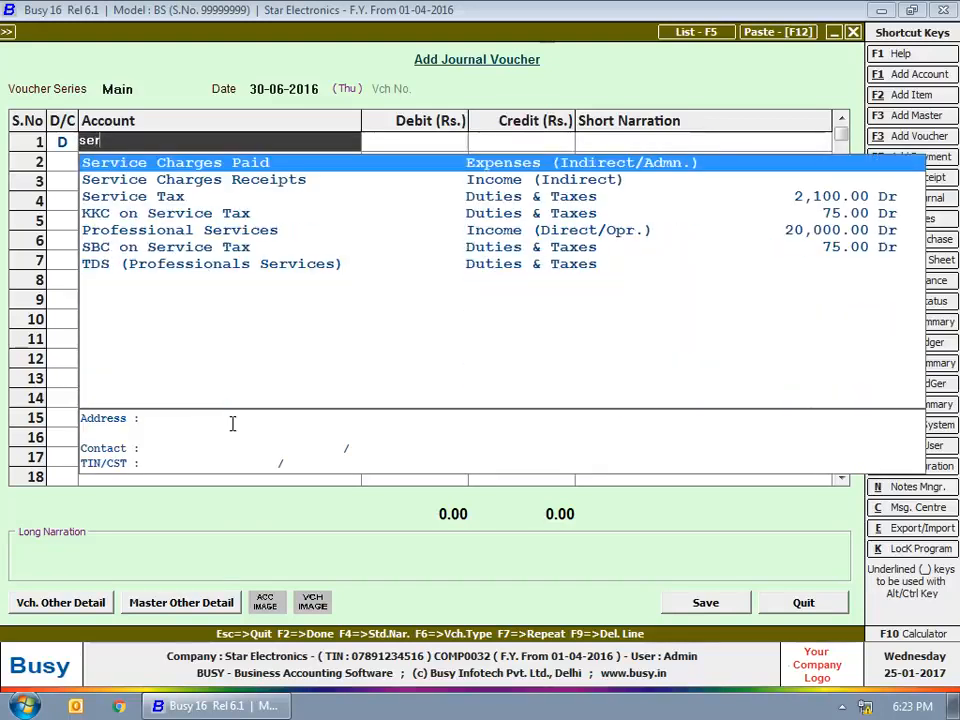
{"action": "key", "text": "Down"}
{"action": "key", "text": "Down"}
{"action": "key", "text": "Return"}
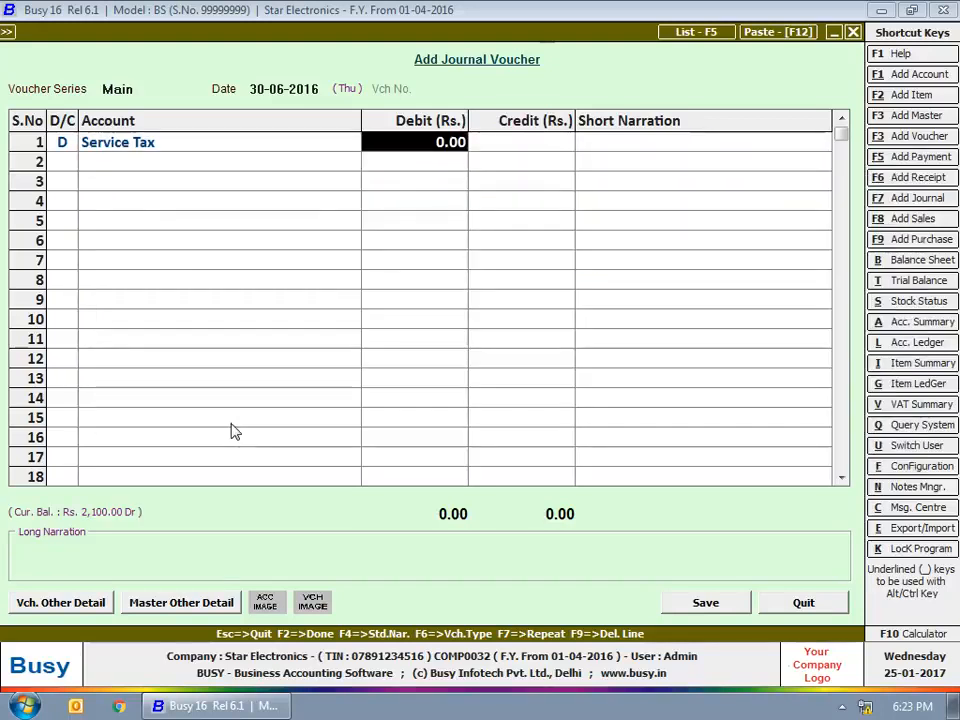
{"action": "type", "text": "2100"}
{"action": "key", "text": "Return"}
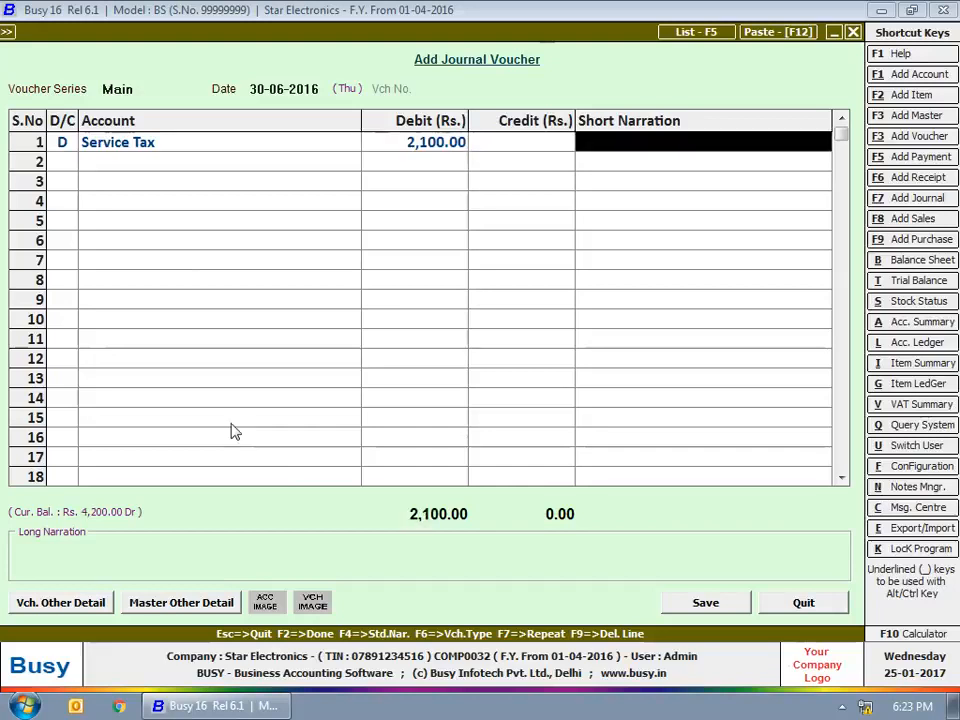
Add debit lines for SBC on Service Tax 75 and KKC on Service Tax 75.
{"action": "key", "text": "Return"}
{"action": "type", "text": "d"}
{"action": "key", "text": "Return"}
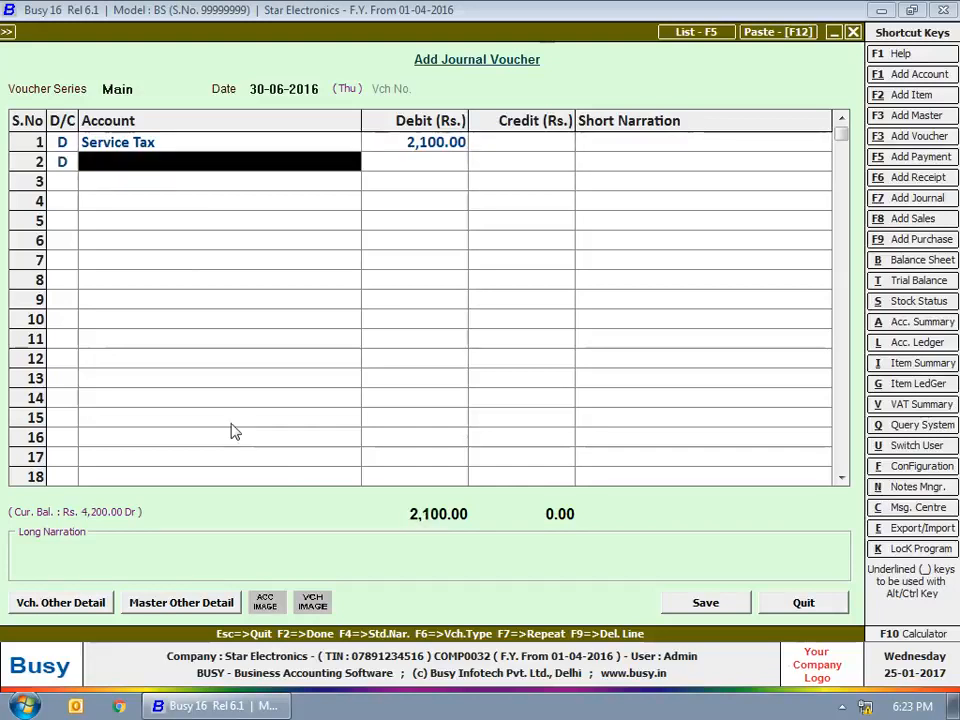
{"action": "type", "text": "sbc"}
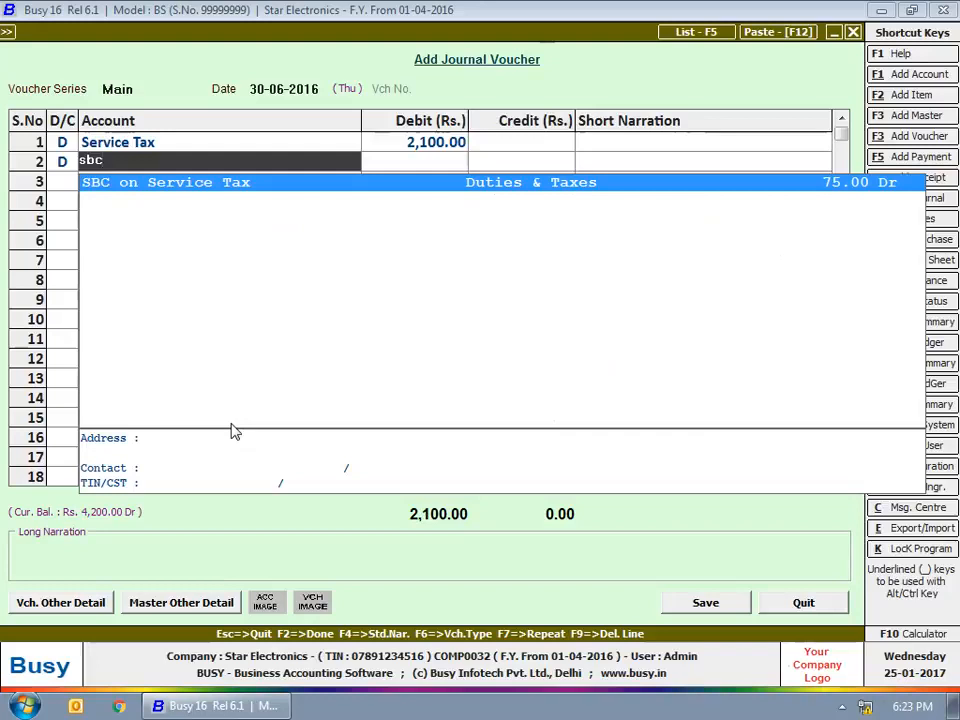
{"action": "key", "text": "Return"}
{"action": "type", "text": "75"}
{"action": "key", "text": "Return"}
{"action": "key", "text": "Return"}
{"action": "type", "text": "d"}
{"action": "key", "text": "Return"}
{"action": "type", "text": "kk"}
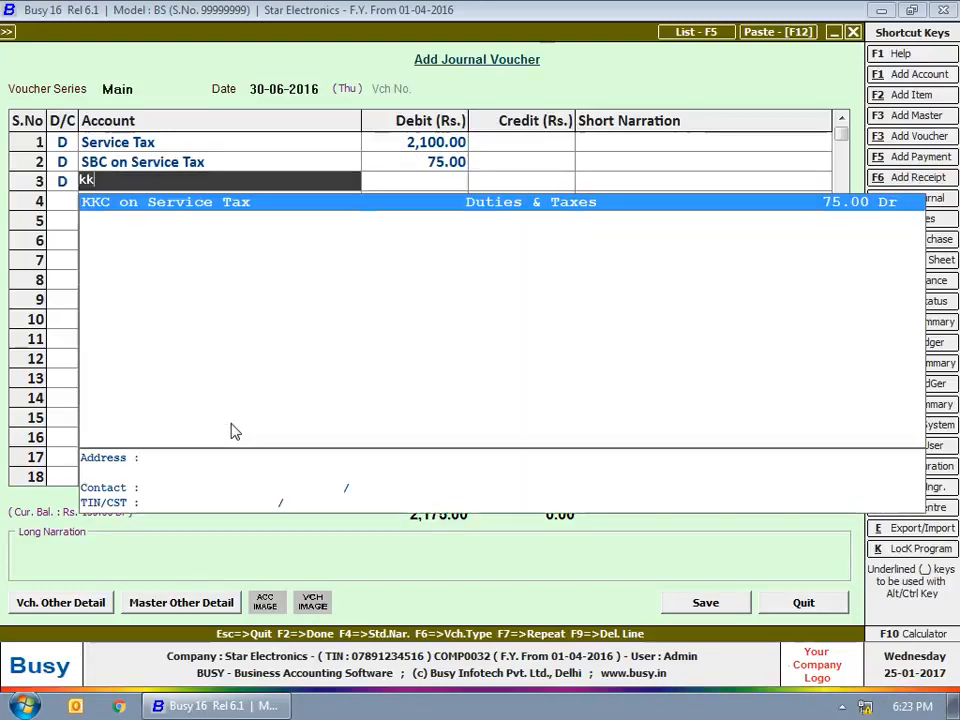
{"action": "key", "text": "Return"}
{"action": "type", "text": "75"}
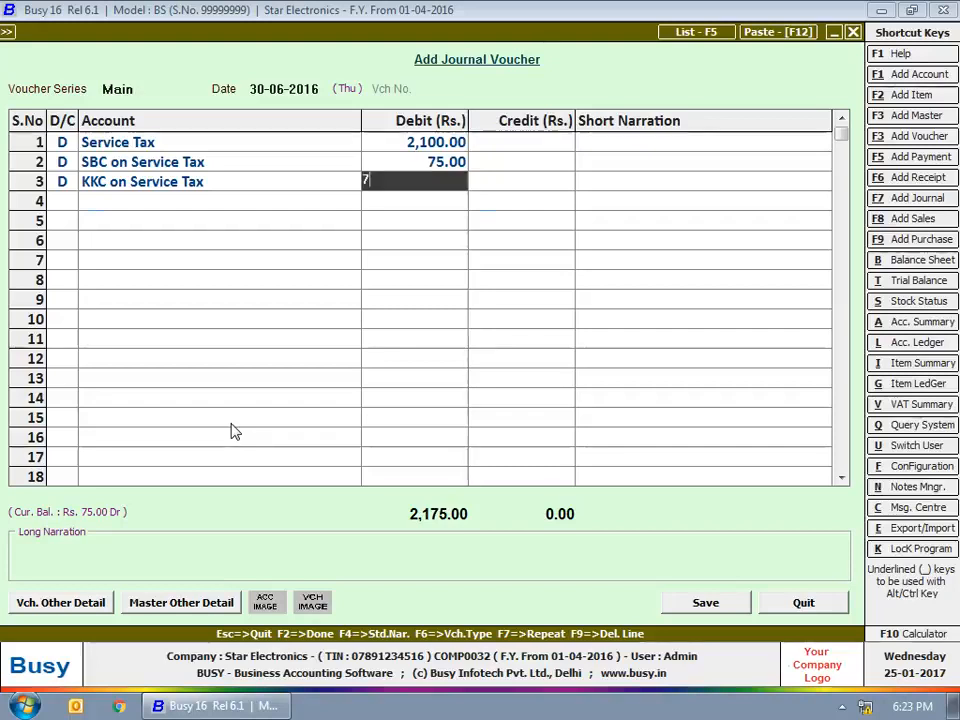
{"action": "key", "text": "Return"}
{"action": "key", "text": "Return"}
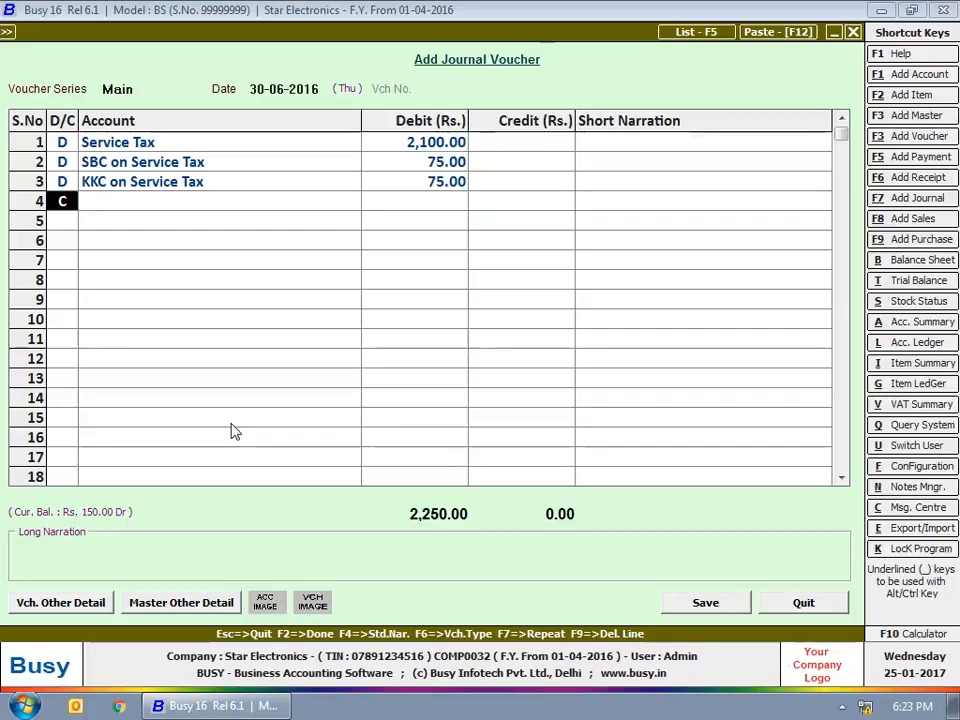
Credit State Bank of India 2,250 and bring up the service tax details.
{"action": "type", "text": "c"}
{"action": "key", "text": "Return"}
{"action": "type", "text": "sbi"}
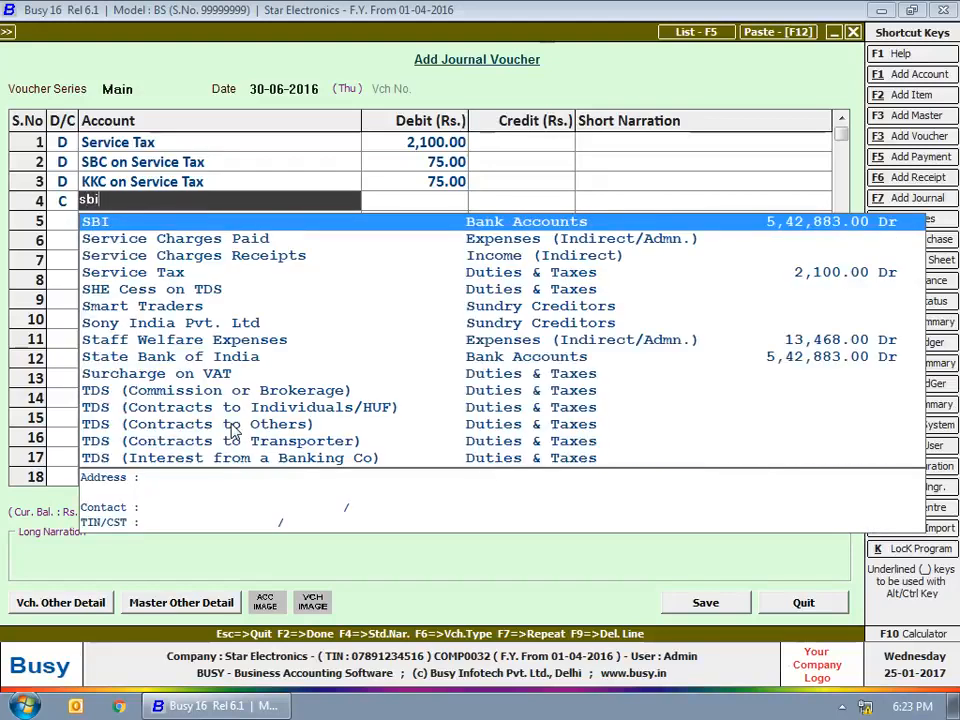
{"action": "key", "text": "Return"}
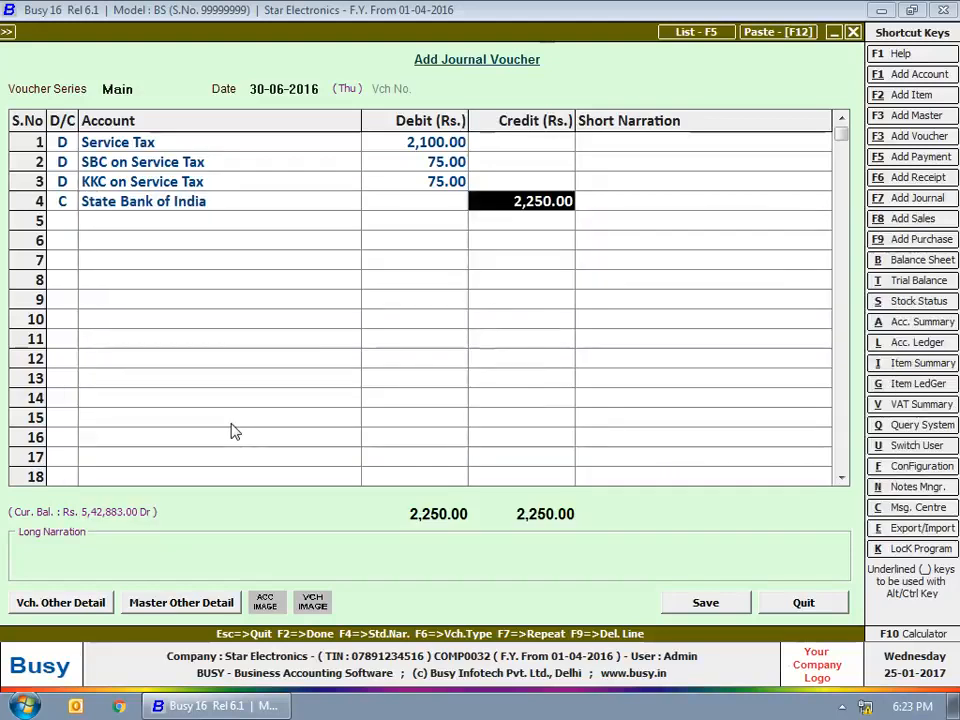
{"action": "key", "text": "F2"}
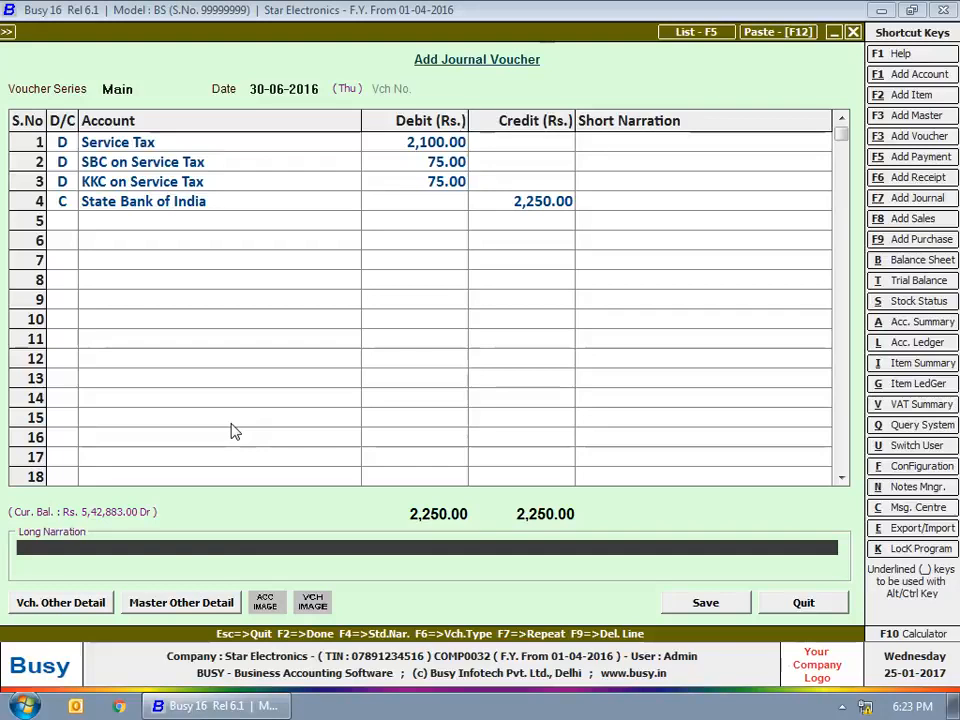
{"action": "key", "text": "Return"}
{"action": "key", "text": "Return"}
{"action": "key", "text": "Down"}
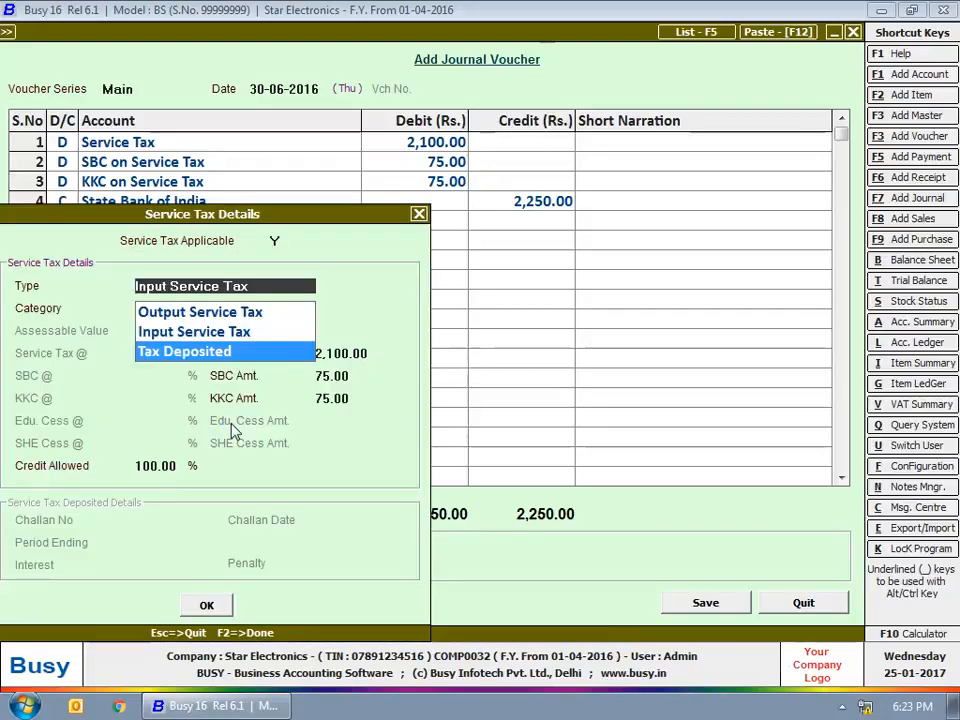
Mark the voucher Tax Deposited, enter the challan number, set period ending 30-06-2016, and save.
{"action": "key", "text": "Return"}
{"action": "key", "text": "Return"}
{"action": "key", "text": "Return"}
{"action": "key", "text": "Return"}
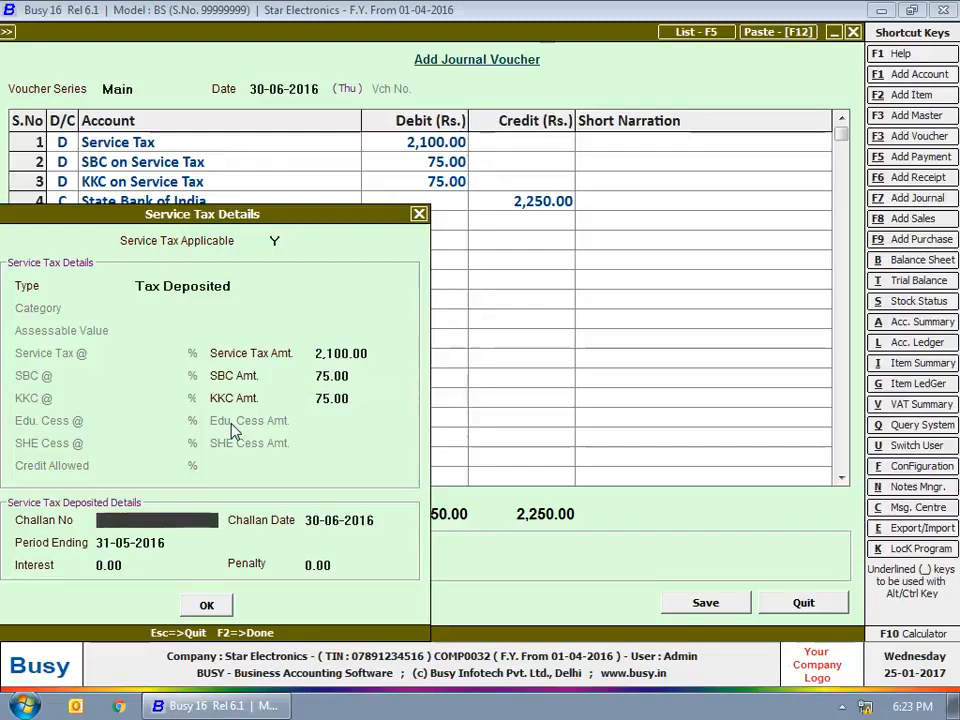
{"action": "type", "text": "5678"}
{"action": "key", "text": "Return"}
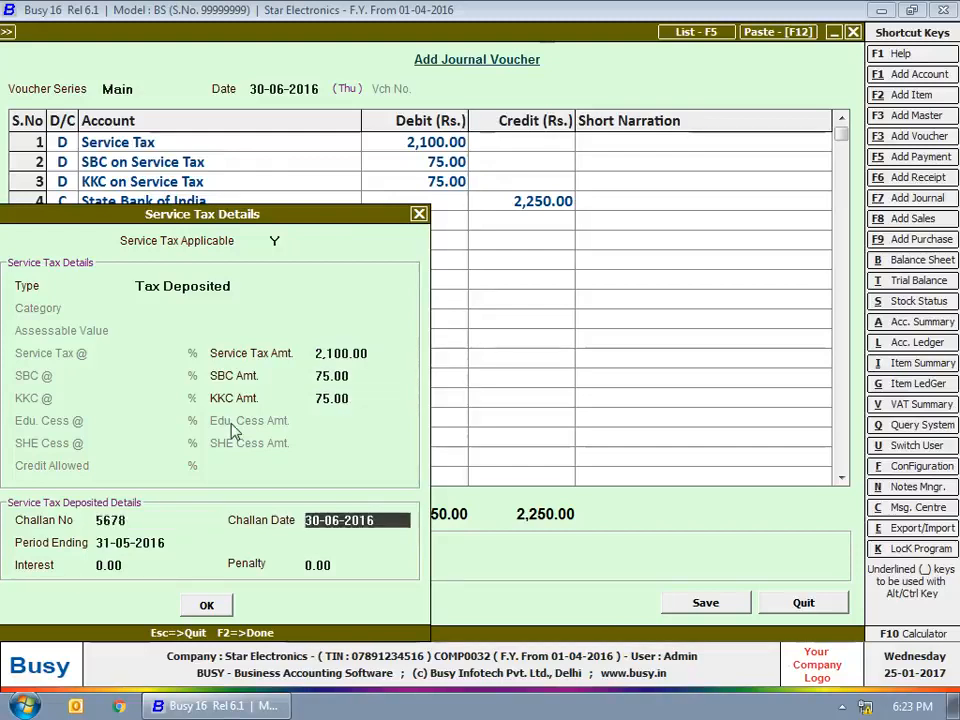
{"action": "key", "text": "Return"}
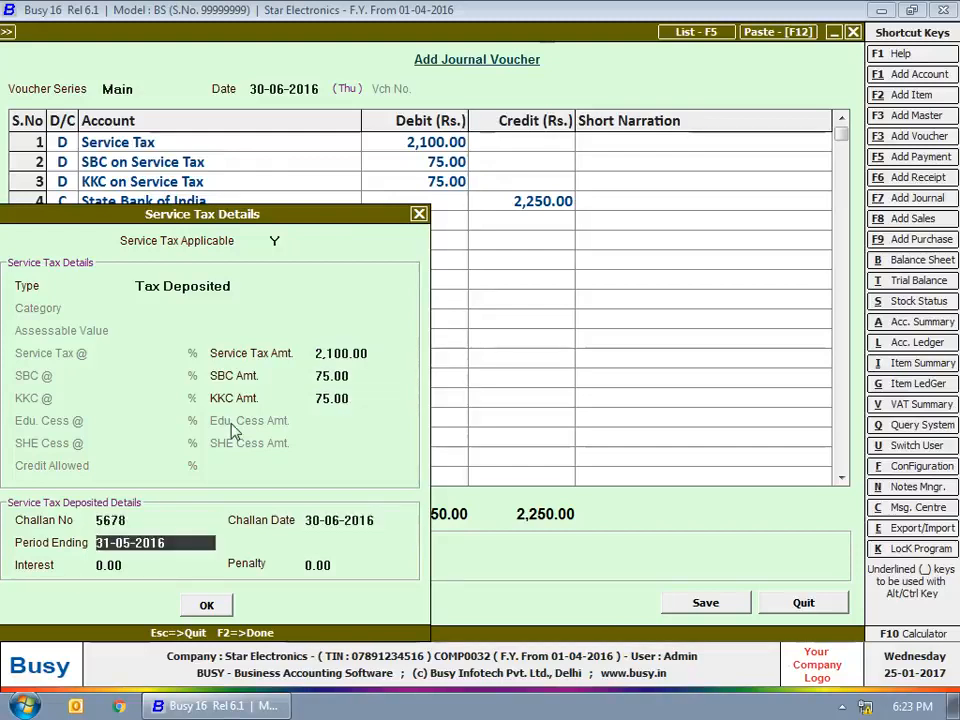
{"action": "type", "text": "30-6"}
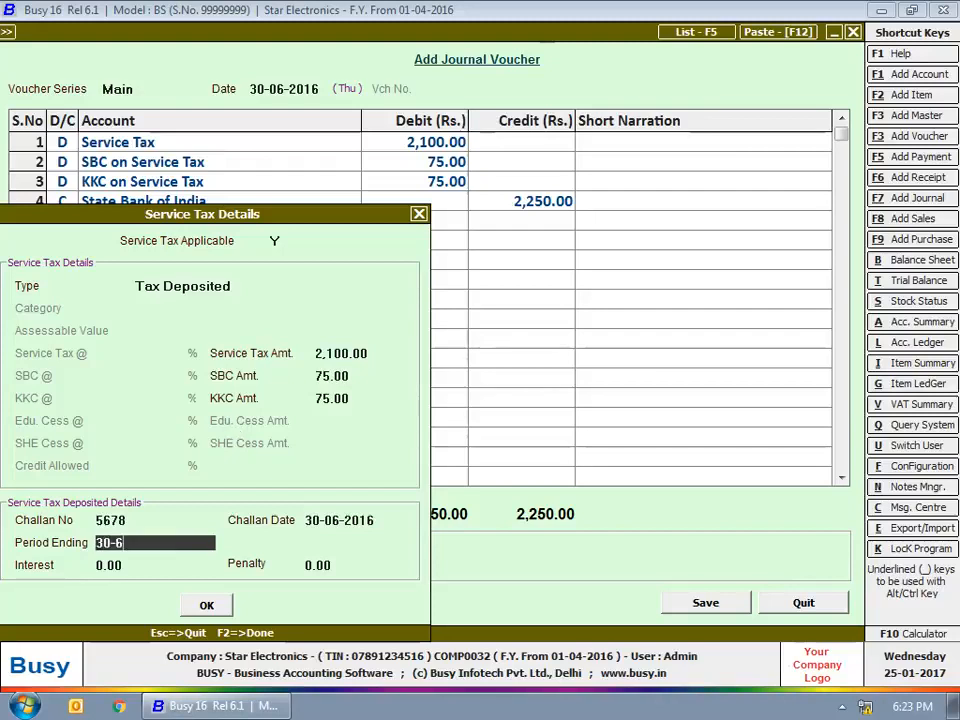
{"action": "key", "text": "Return"}
{"action": "key", "text": "Return"}
{"action": "key", "text": "Return"}
{"action": "key", "text": "Return"}
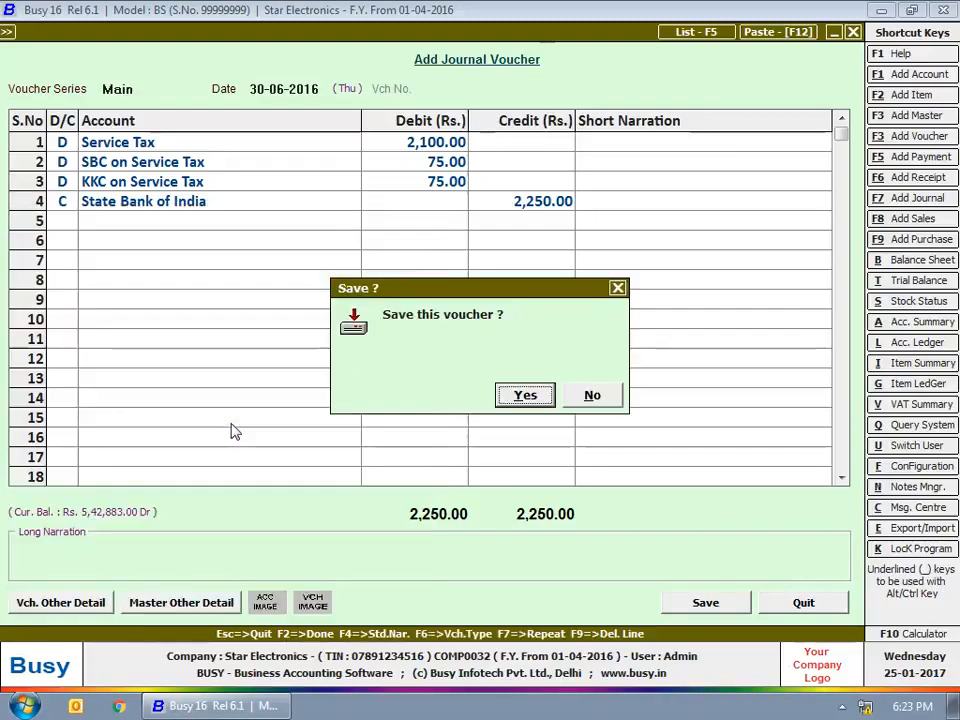
{"action": "key", "text": "Return"}
{"action": "key", "text": "Escape"}
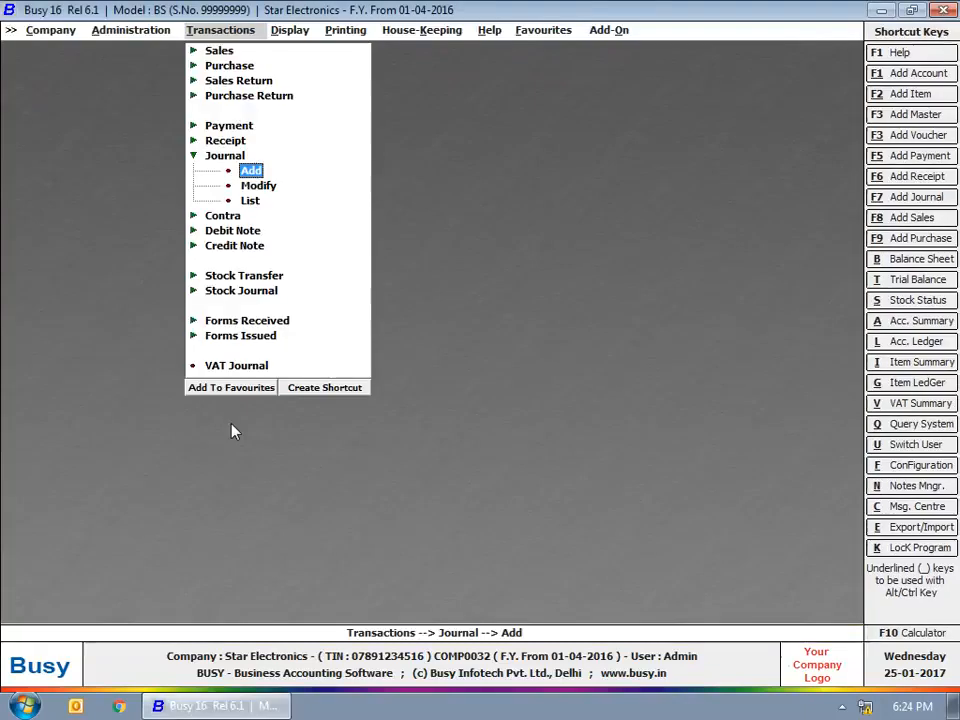
View the Service Tax Summary for all categories from April to March, then close the report.
{"action": "key", "text": "Escape"}
{"action": "left_click", "coordinate": [305, 38]}
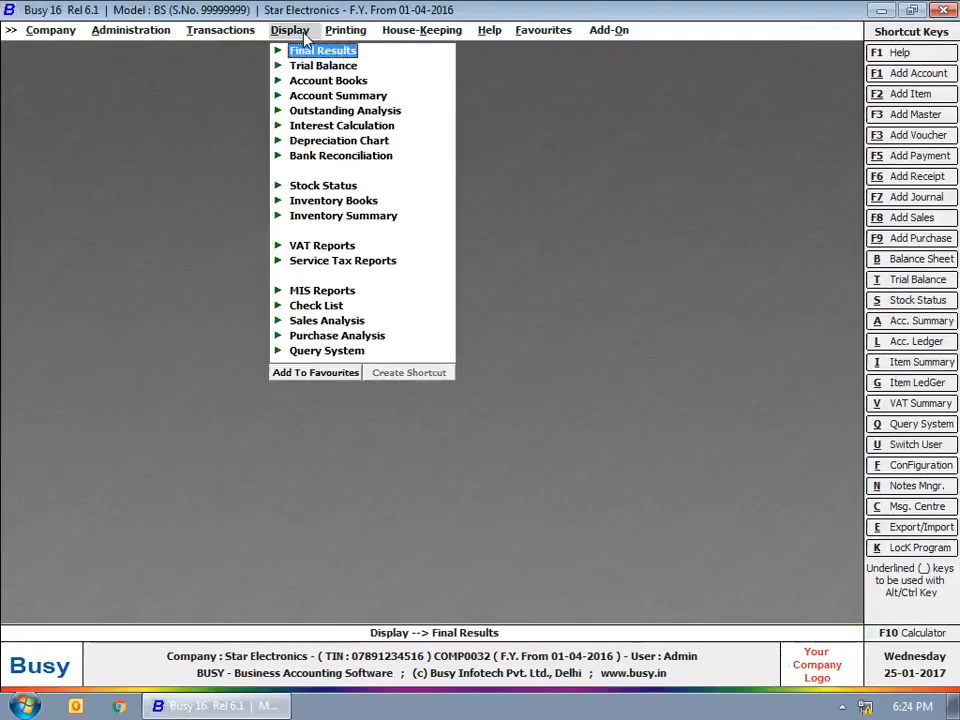
{"action": "left_click", "coordinate": [330, 262]}
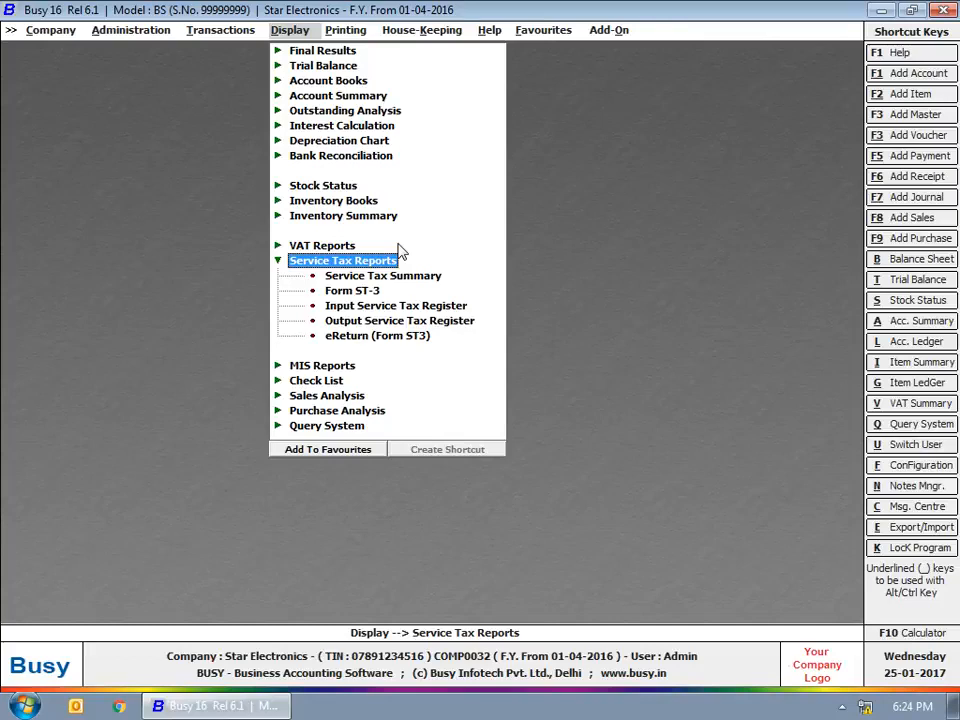
{"action": "left_click", "coordinate": [392, 277]}
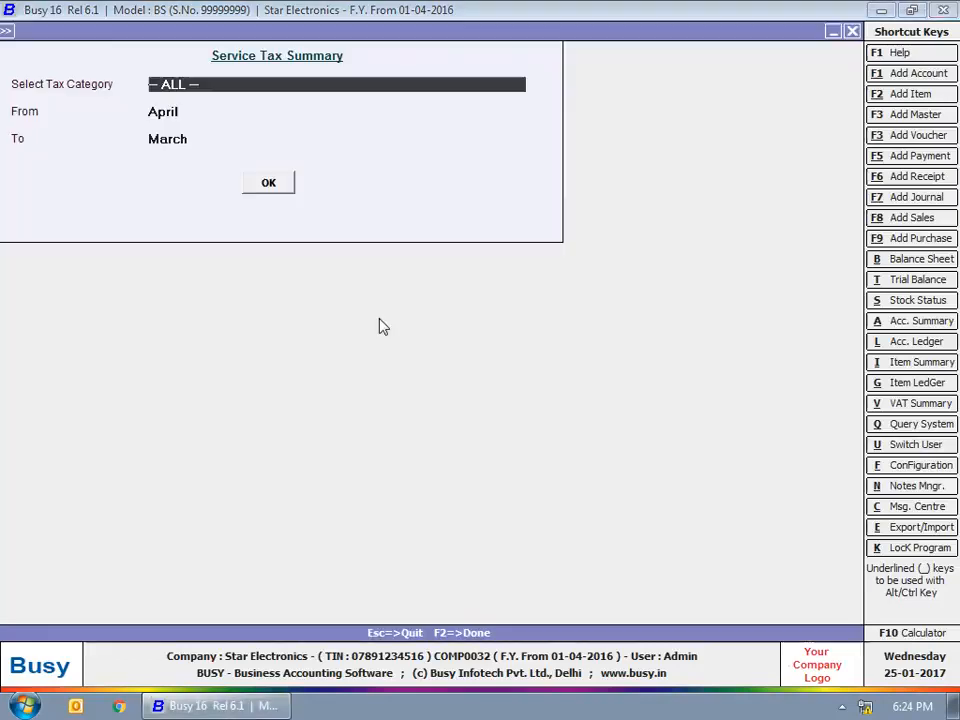
{"action": "left_click", "coordinate": [265, 191]}
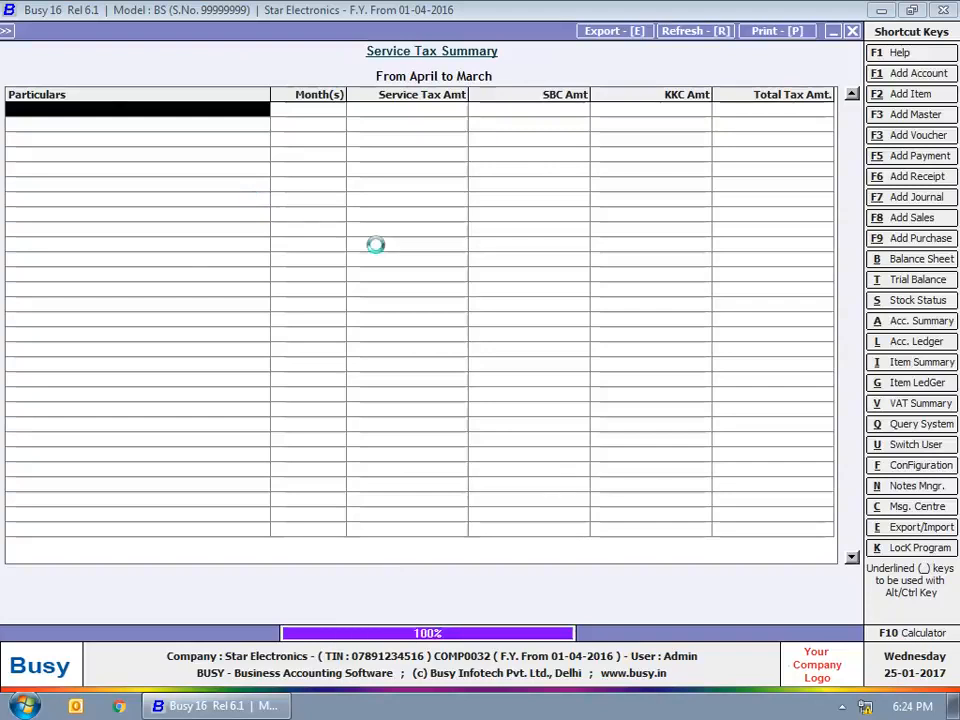
{"action": "key", "text": "Escape"}
{"action": "key", "text": "Escape"}
{"action": "key", "text": "Escape"}
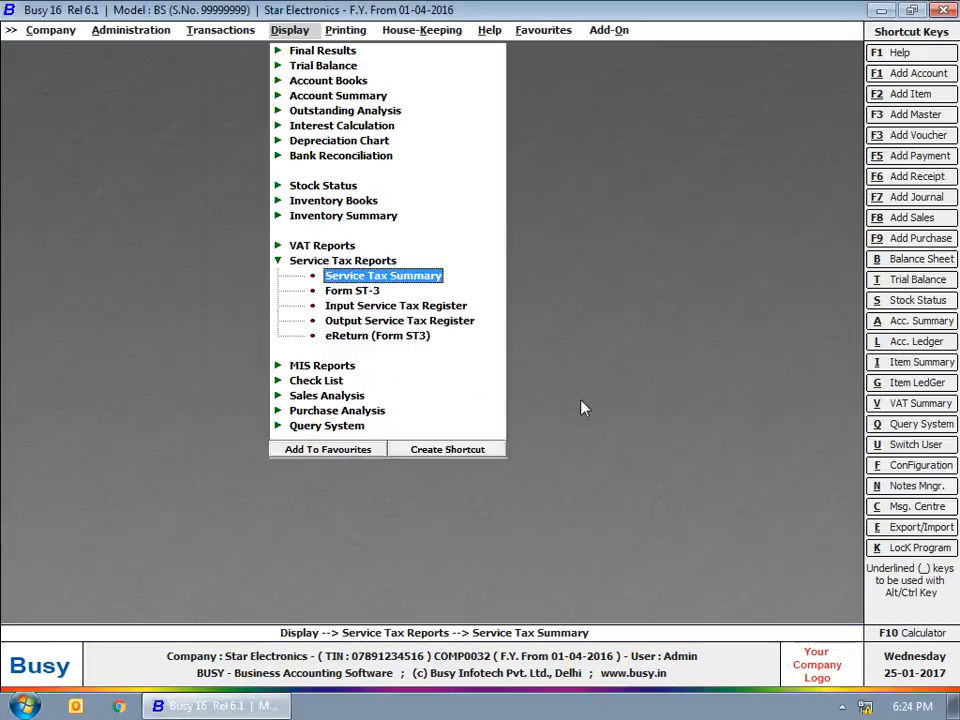
{"action": "key", "text": "Escape"}
{"action": "key", "text": "Escape"}
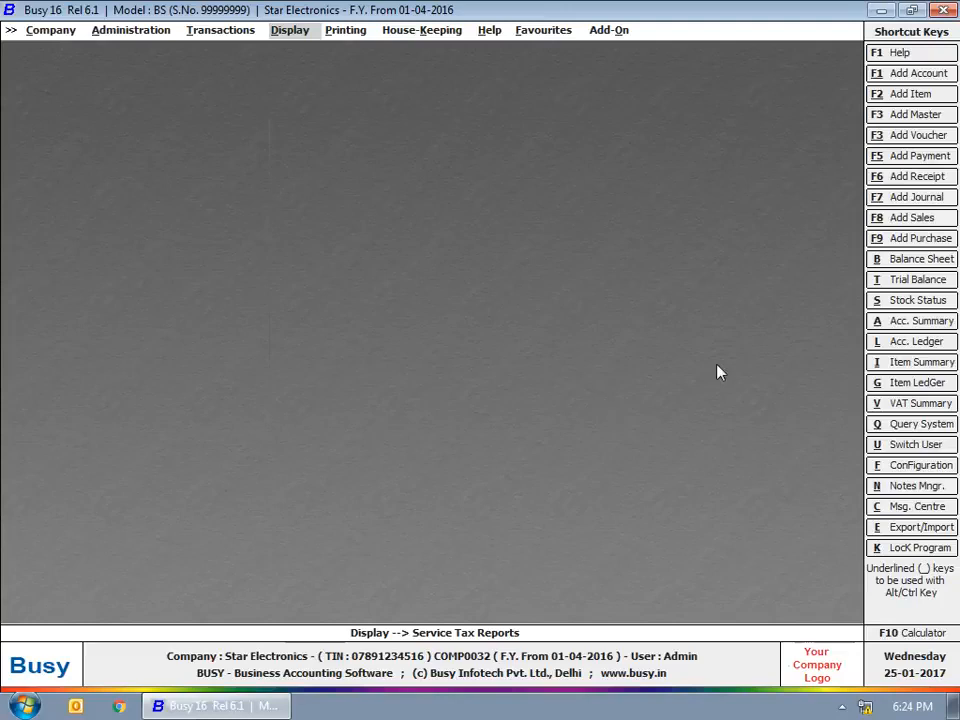